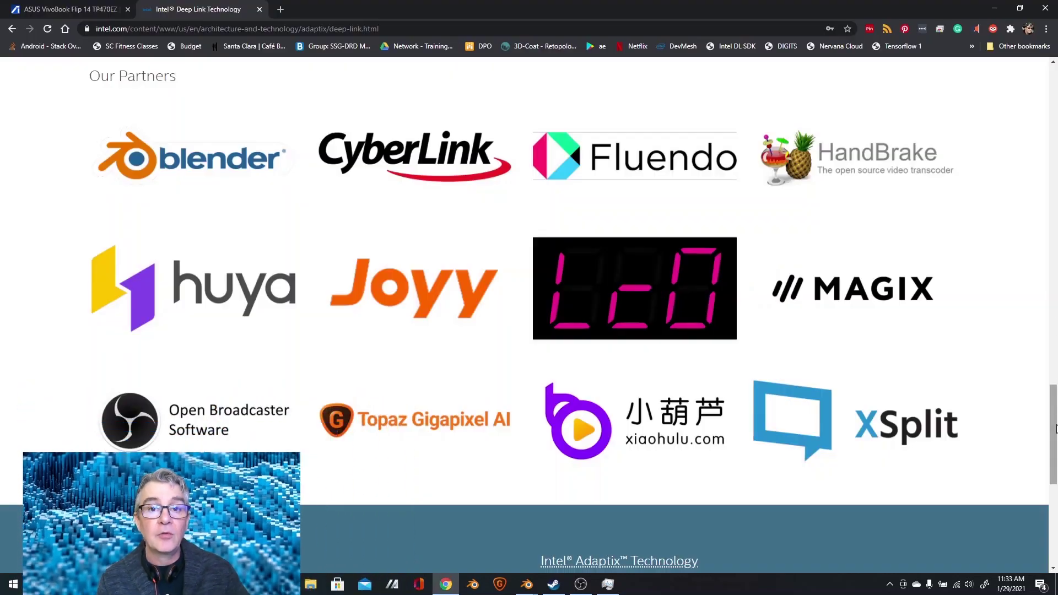
Review the Intel Deep Link Technology page from its introduction through the feature sections to the partner logos
left_click_drag(1055, 428, 1038, 100)
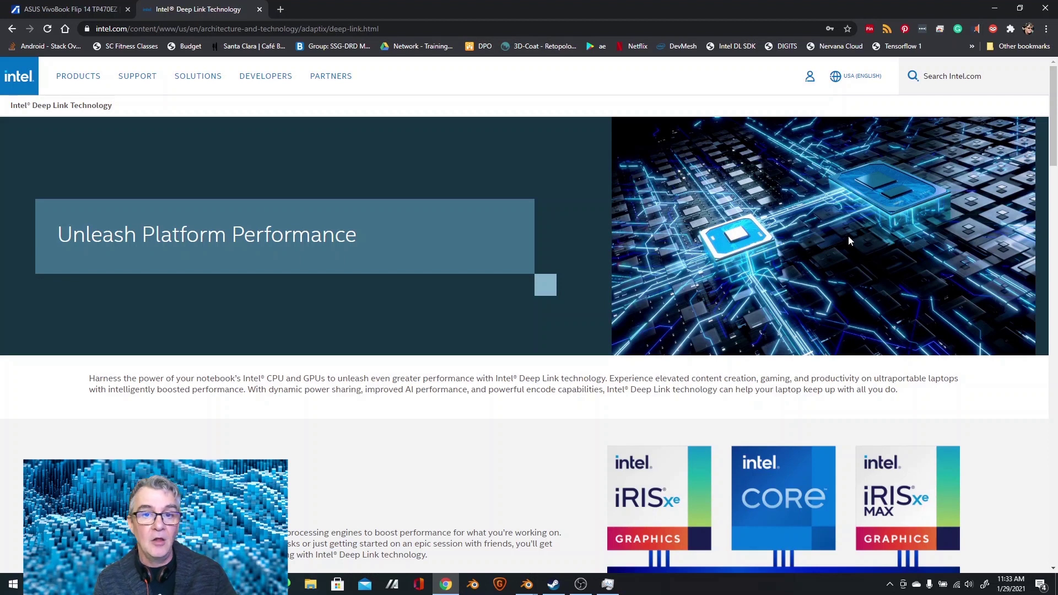
scroll(848, 241, "down", 3)
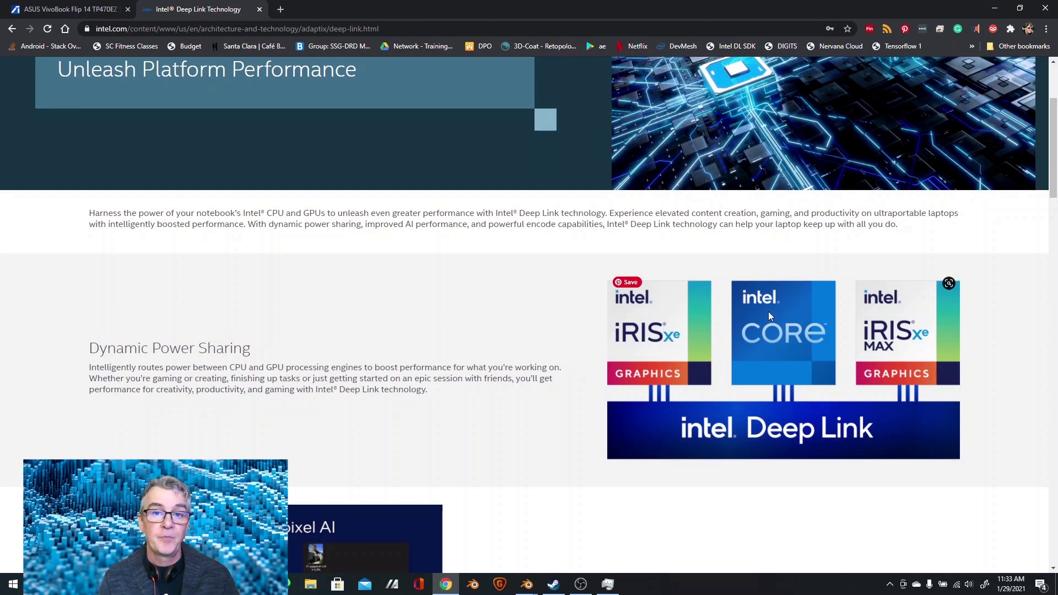
scroll(770, 315, "down", 5)
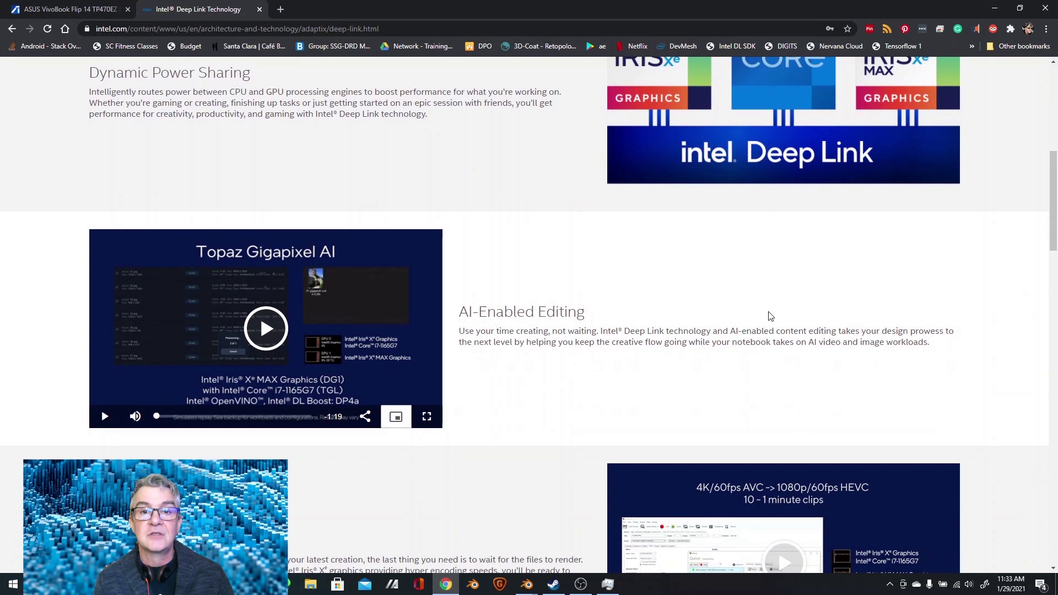
scroll(770, 315, "down", 3)
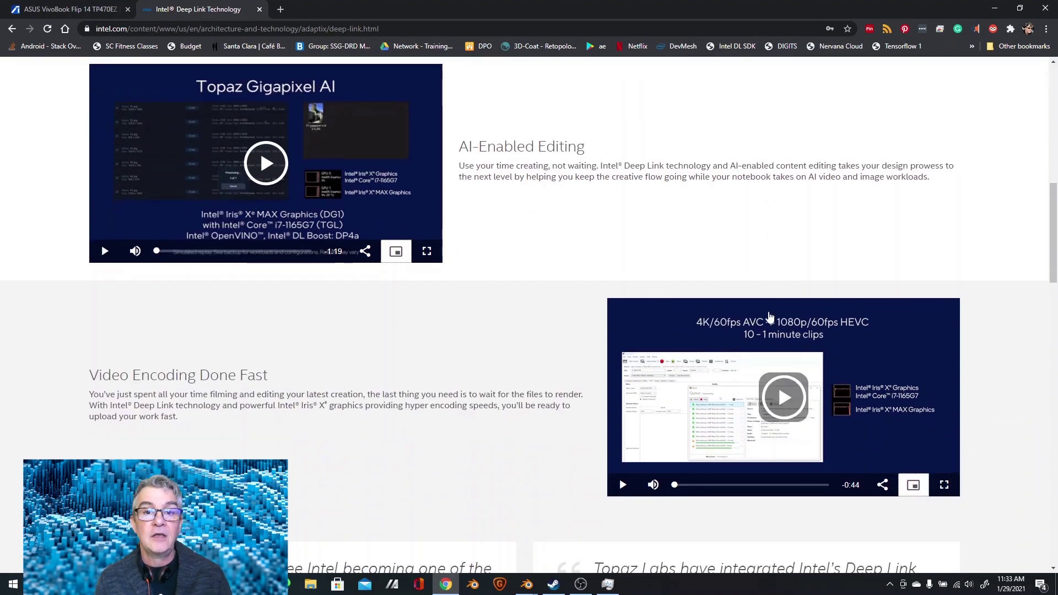
scroll(770, 317, "down", 1)
left_click_drag(1052, 240, 1039, 413)
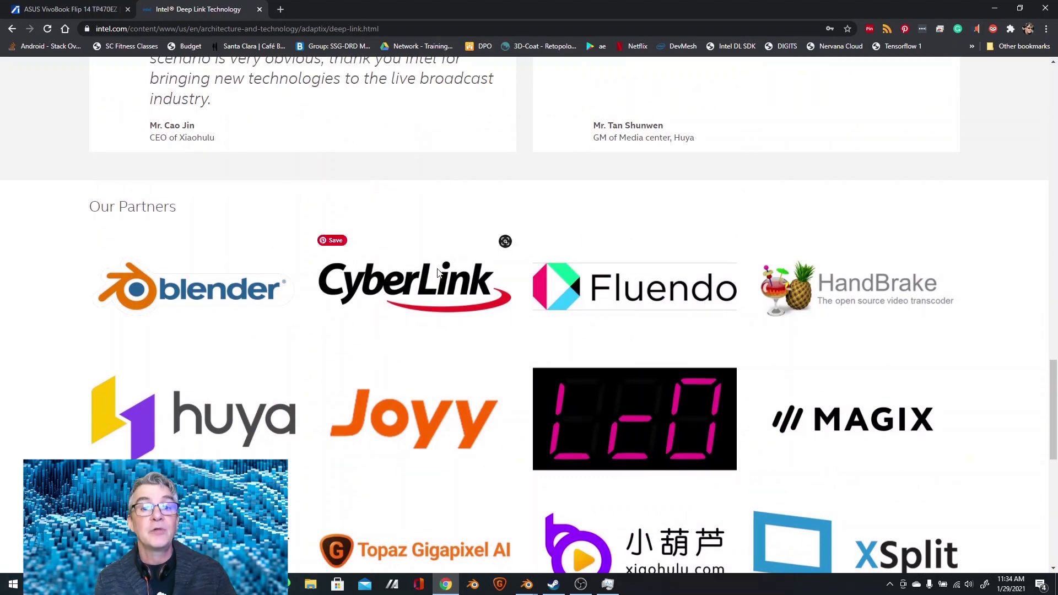
Switch to the ASUS VivoBook Flip 14 page and view its performance description and hardware specifications
key("alt+Tab")
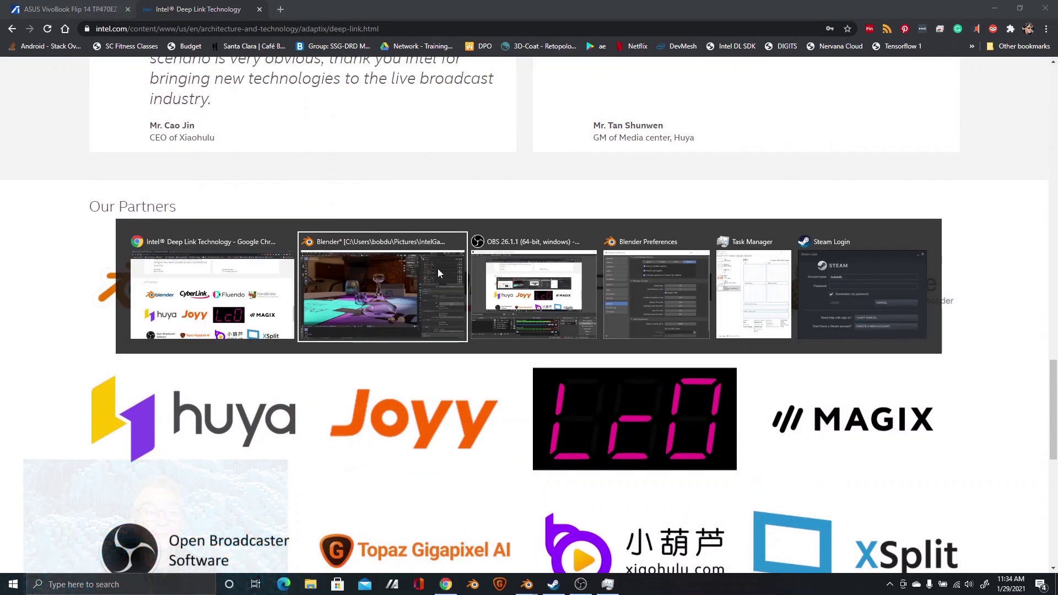
key("alt+Tab")
key("ctrl+shift+Tab")
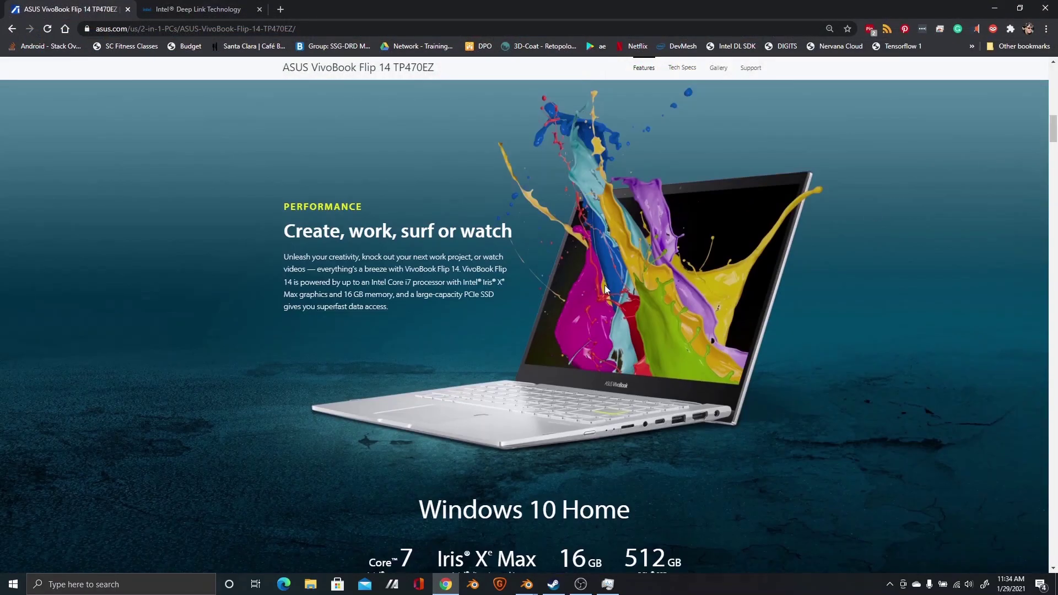
scroll(1053, 135, "down", 1)
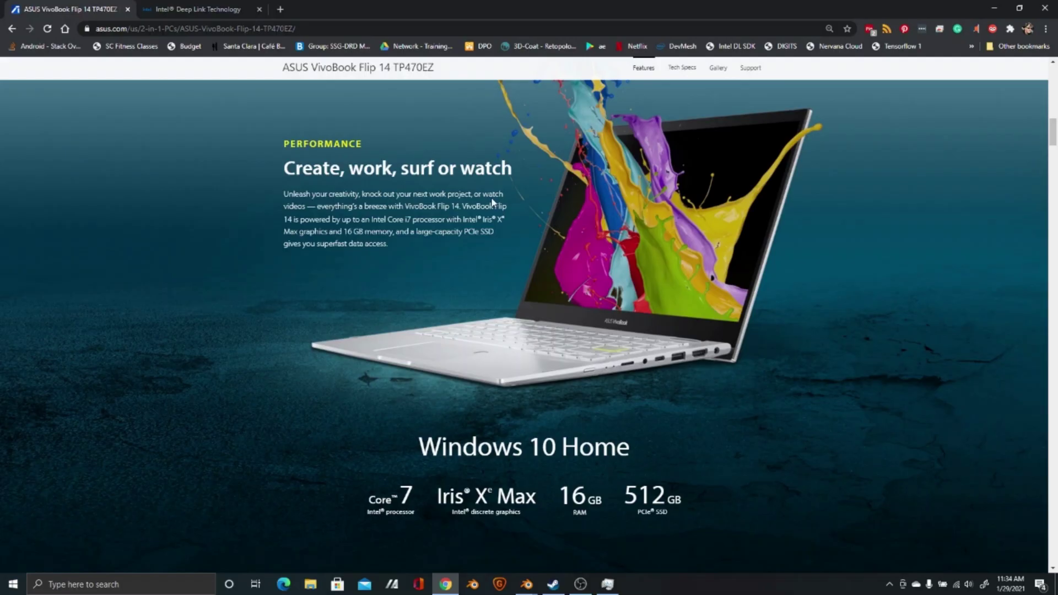
Switch to Blender and check which Cycles render devices are enabled for OpenCL in the system preferences
key("alt+Tab")
left_click(43, 20)
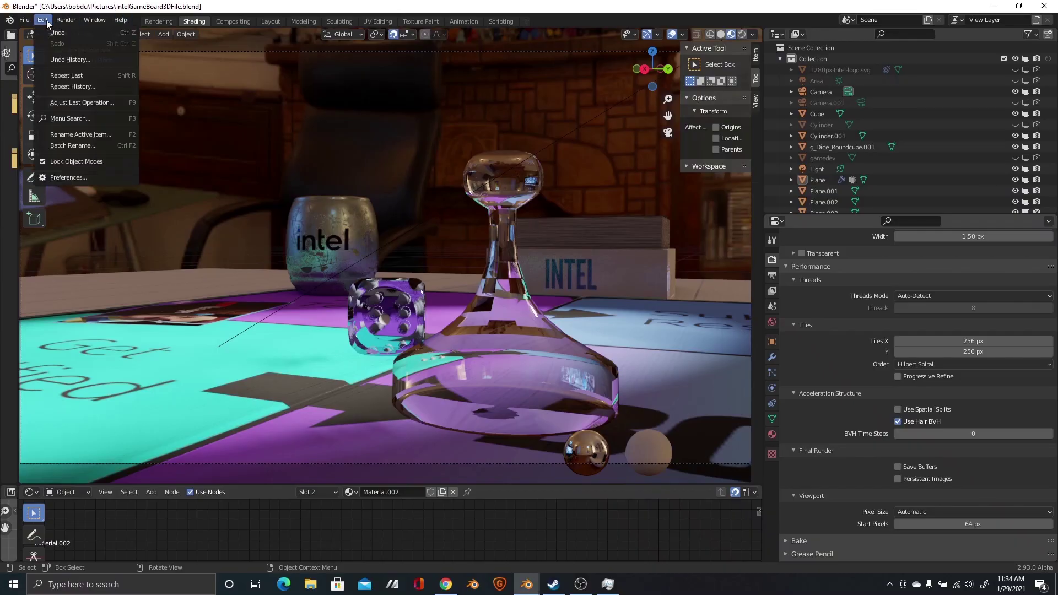
left_click(111, 176)
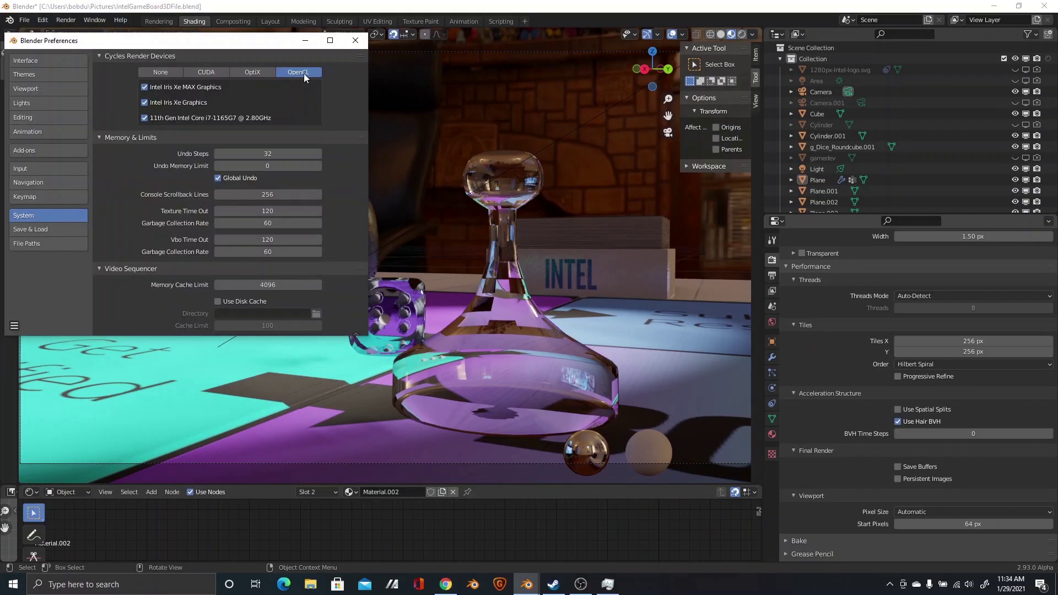
left_click(199, 120)
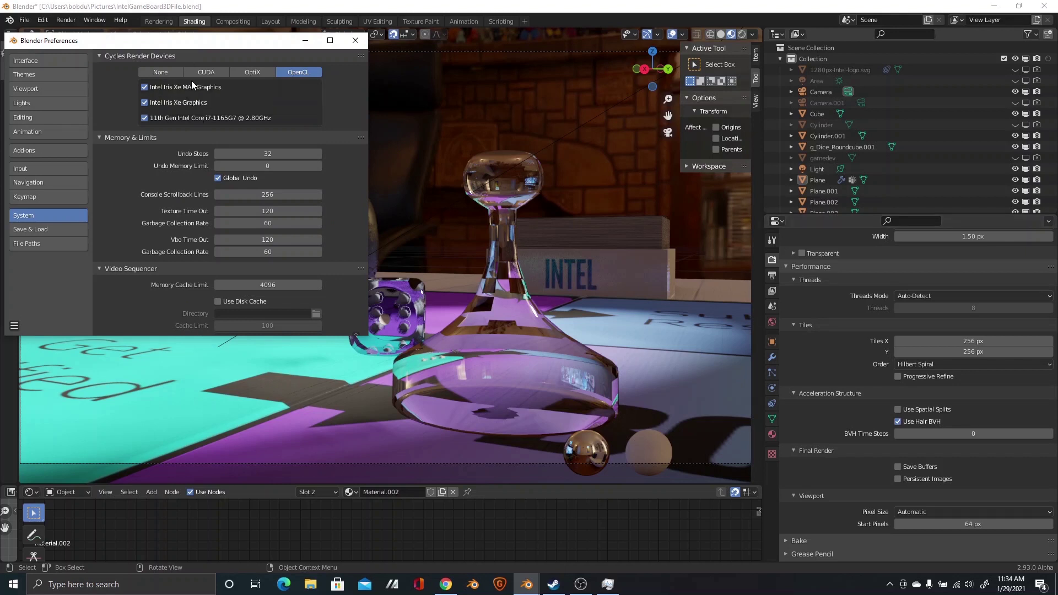
left_click(355, 40)
Render the scene as a still image and examine the CPU, GPU 0 and GPU 1 load in Task Manager
left_click(67, 19)
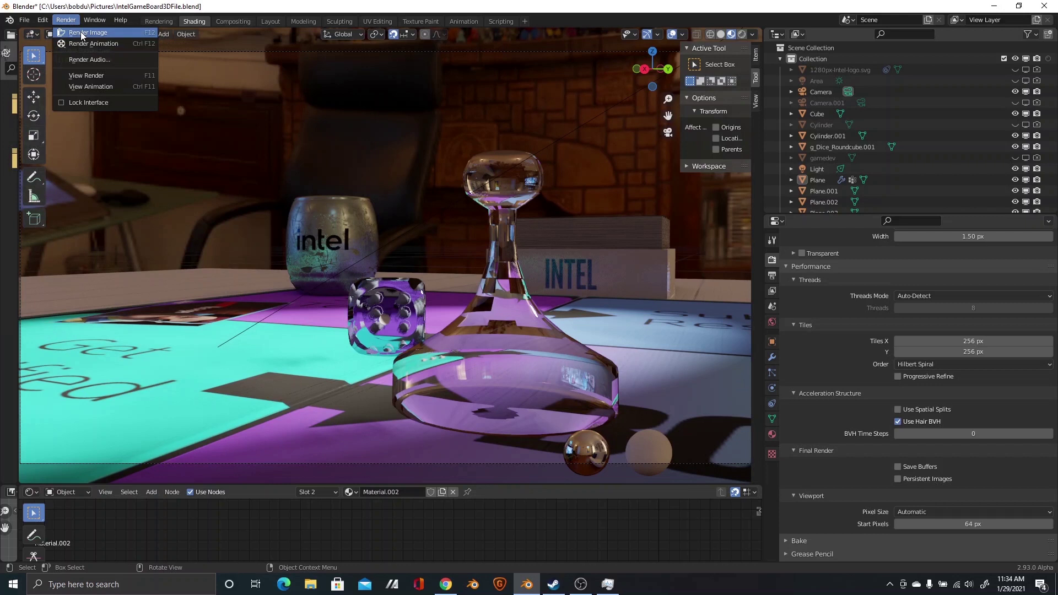
left_click(81, 33)
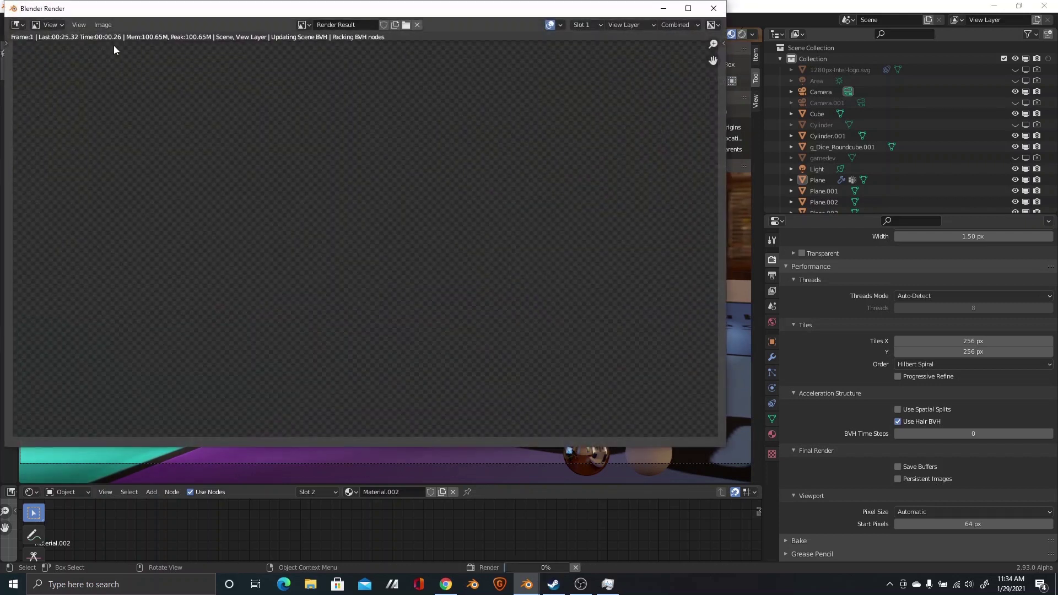
left_click(607, 584)
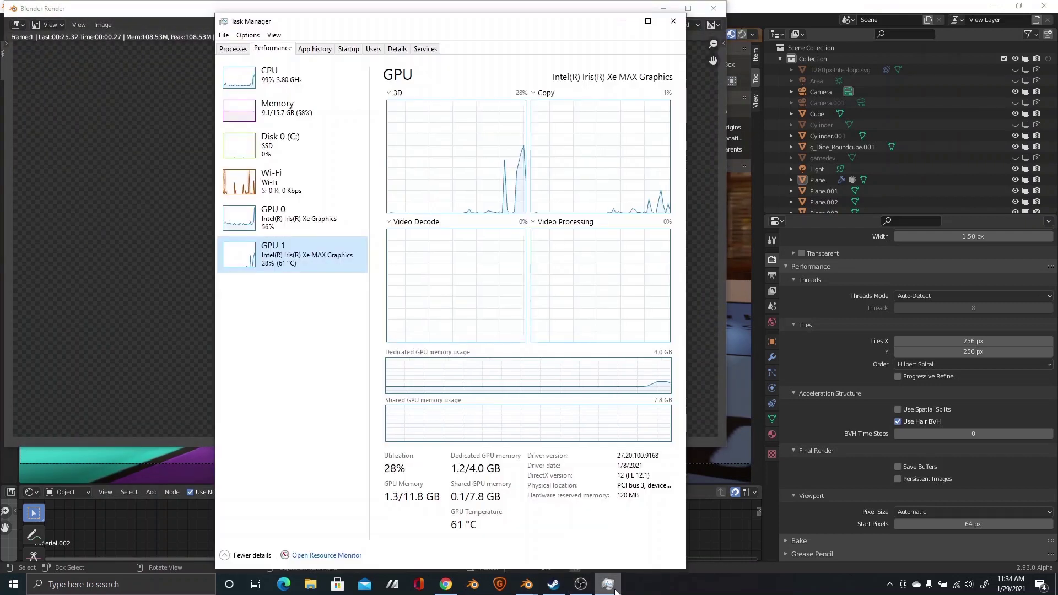
left_click(250, 80)
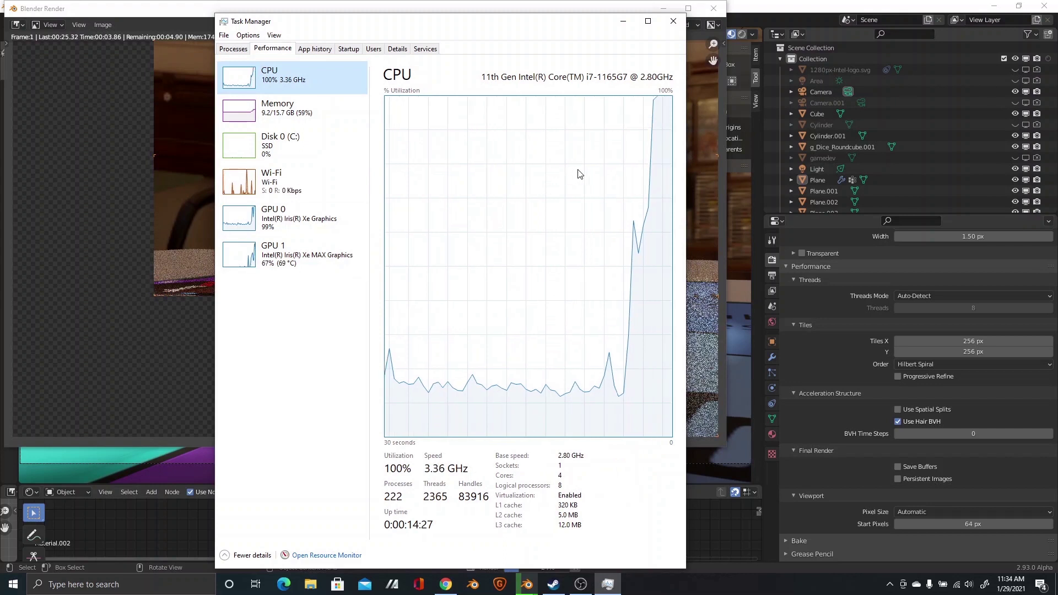
left_click(251, 220)
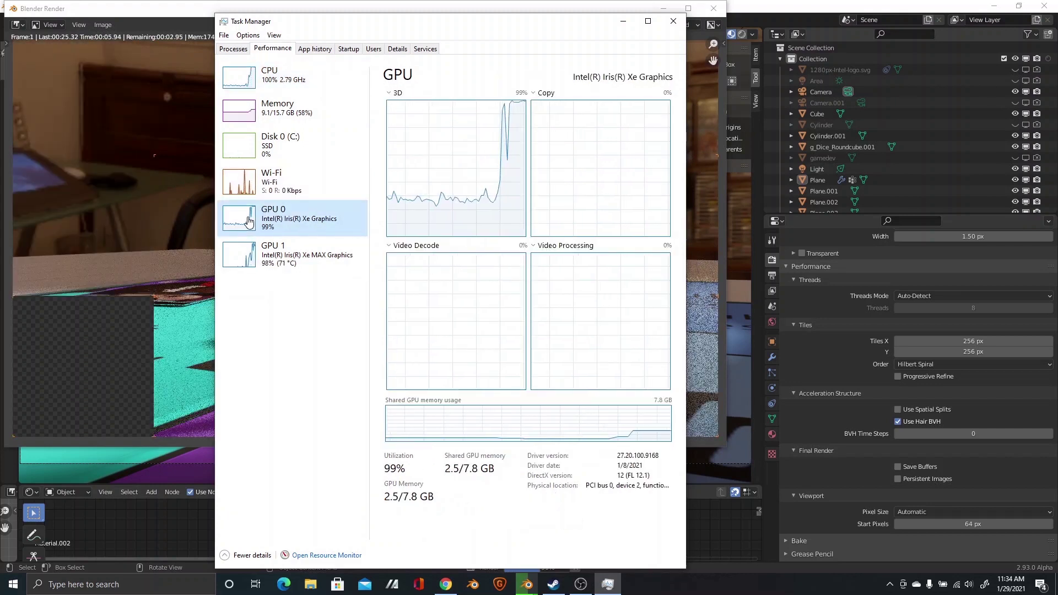
left_click(241, 260)
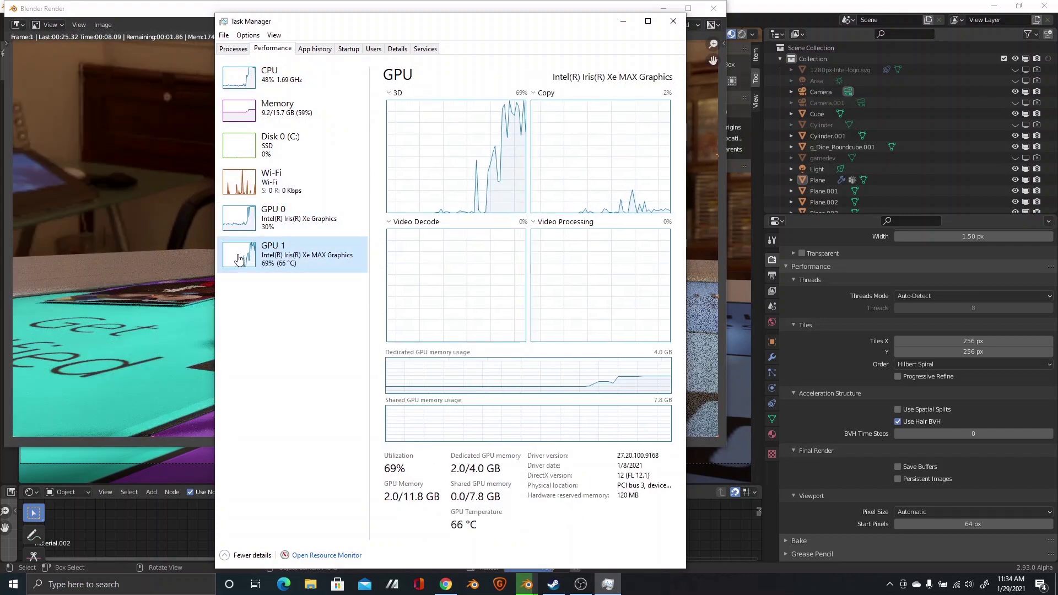
Inspect the finished render up close around the dice and glass game piece, and return to the main 3D scene
left_click(154, 319)
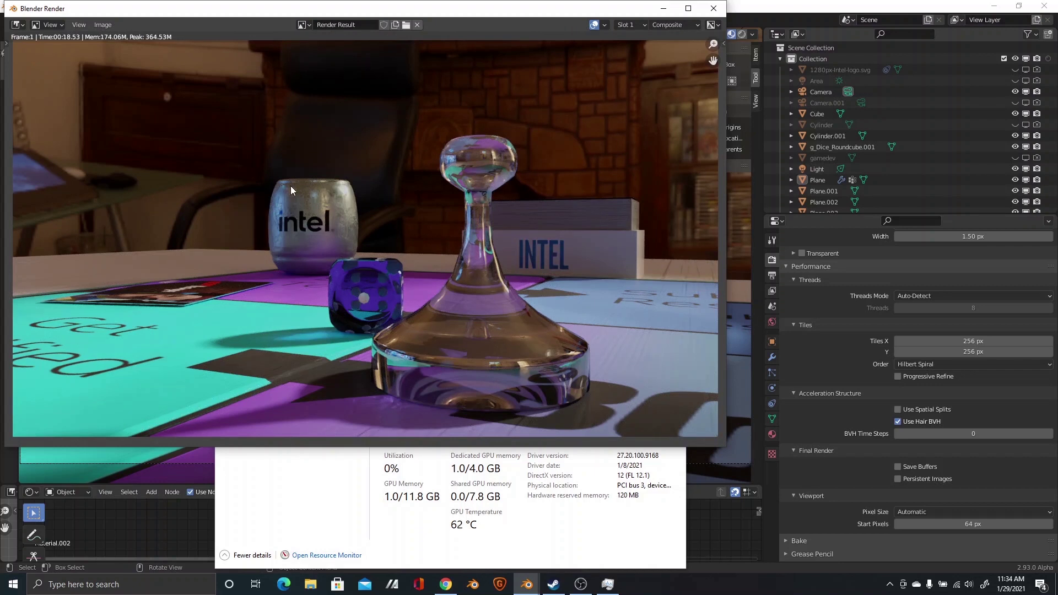
middle_click_drag(397, 174, 474, 249, "ctrl")
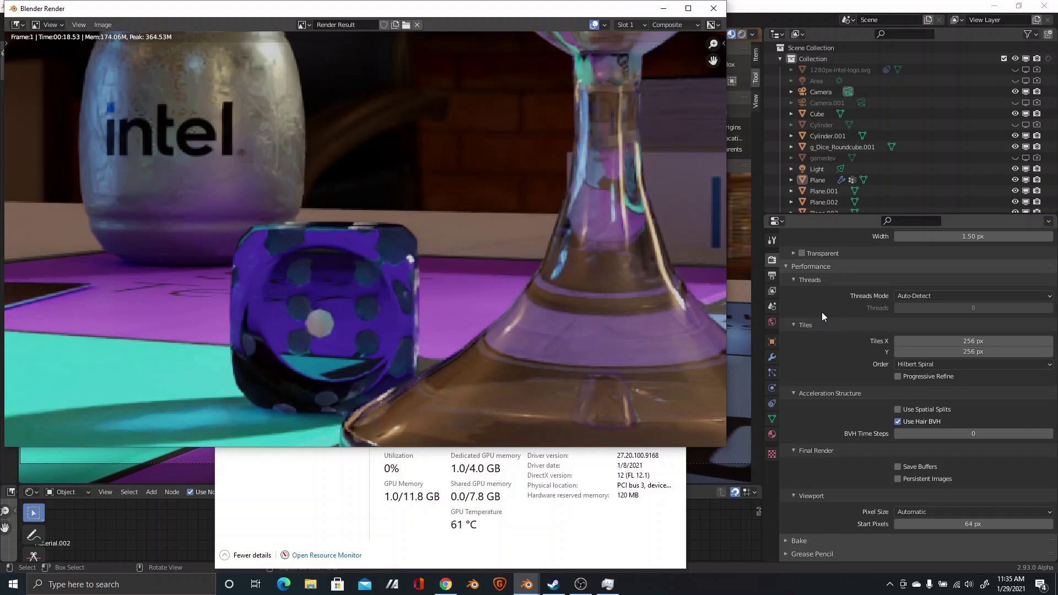
left_click(744, 348)
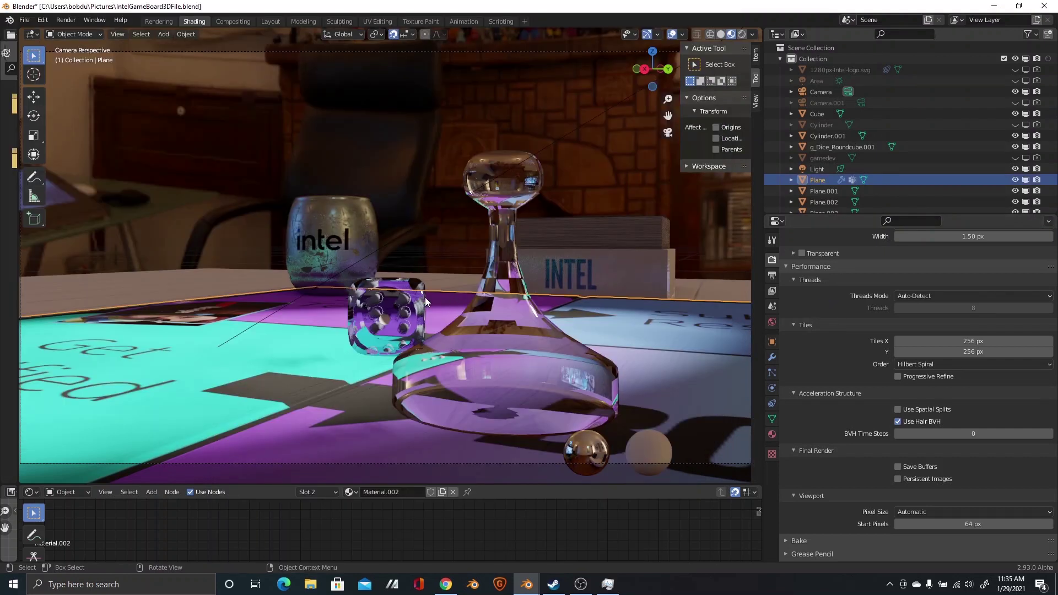
View the game piece from another angle and review the scene's render engine, feature set and device settings
middle_click_drag(484, 239, 565, 314)
middle_click_drag(530, 258, 507, 247)
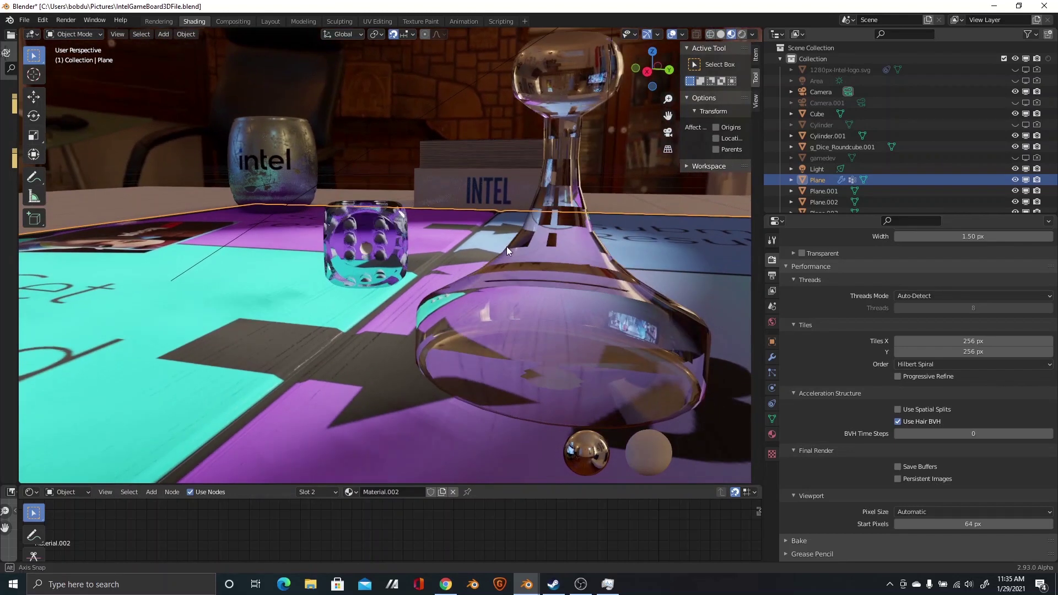
scroll(849, 325, "up", 20)
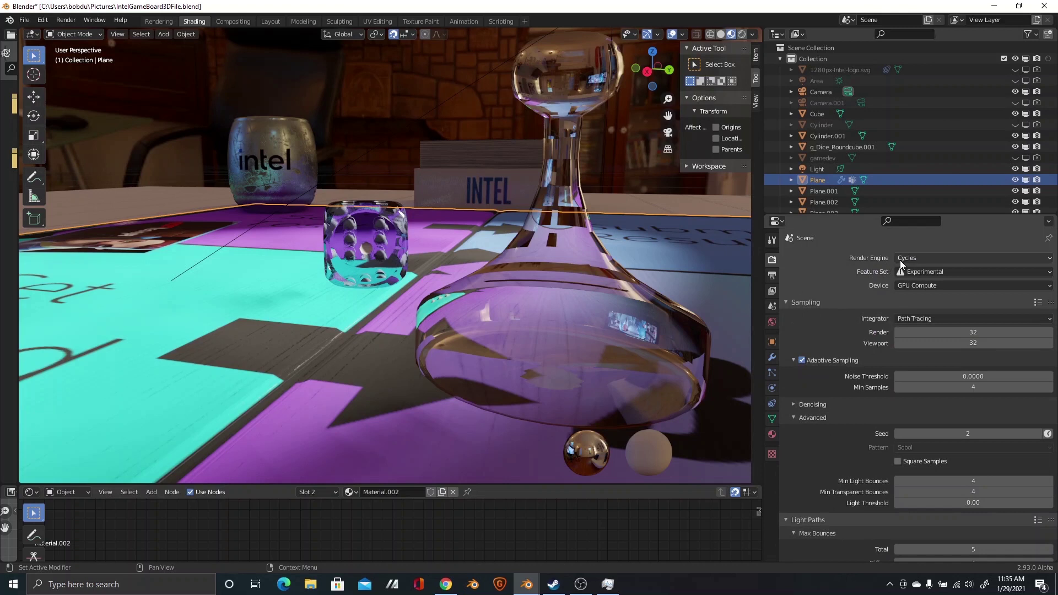
left_click(916, 272)
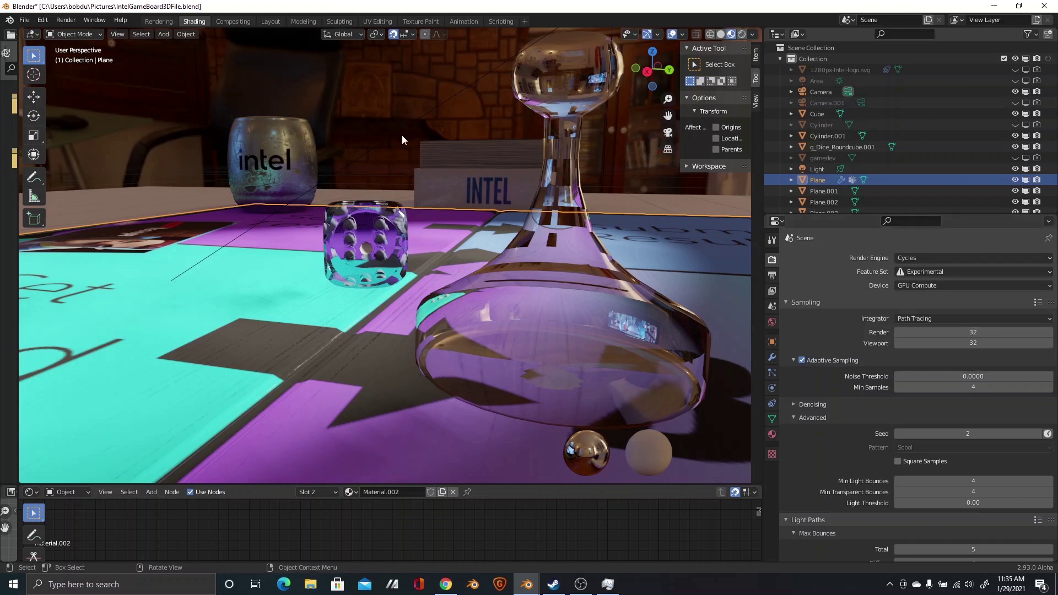
Open the compositing node graph and spread the Denoise and Render Layers nodes further apart from the Composite node
left_click(233, 21)
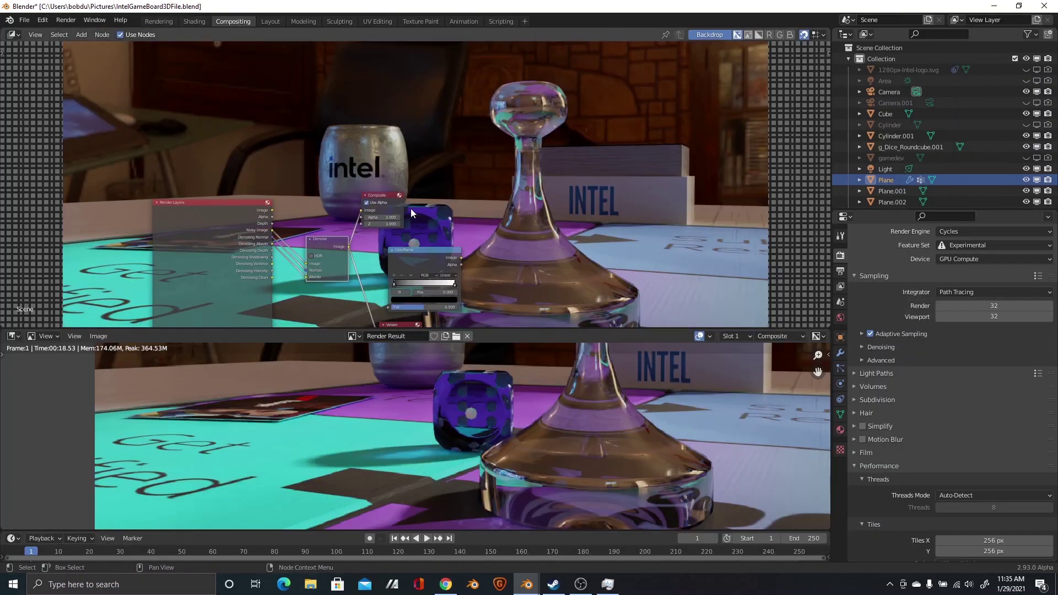
middle_click_drag(423, 207, 514, 142)
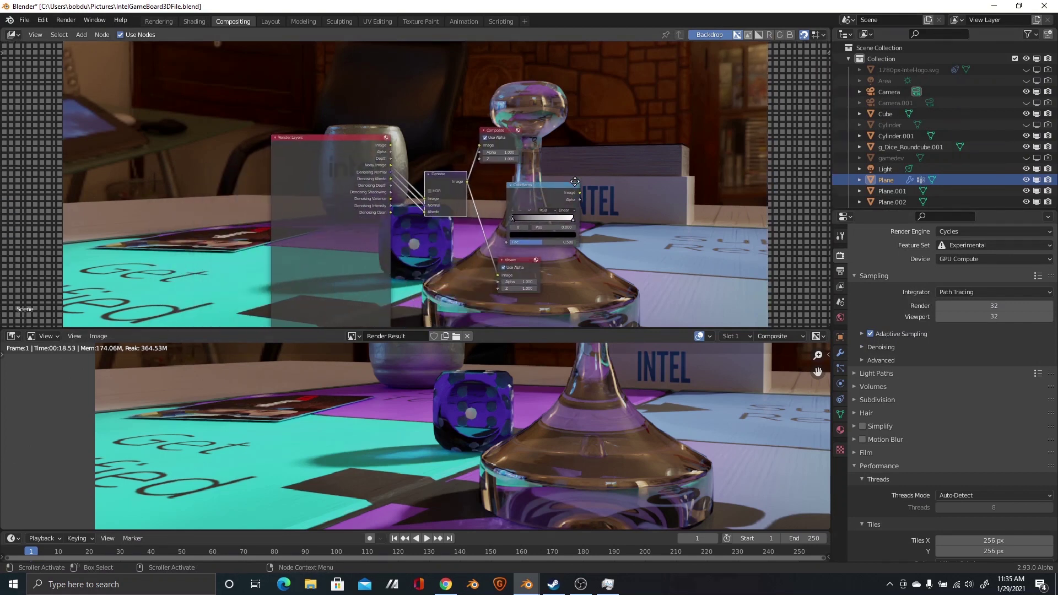
scroll(564, 211, "up", 2)
scroll(562, 206, "up", 1)
scroll(537, 208, "up", 1)
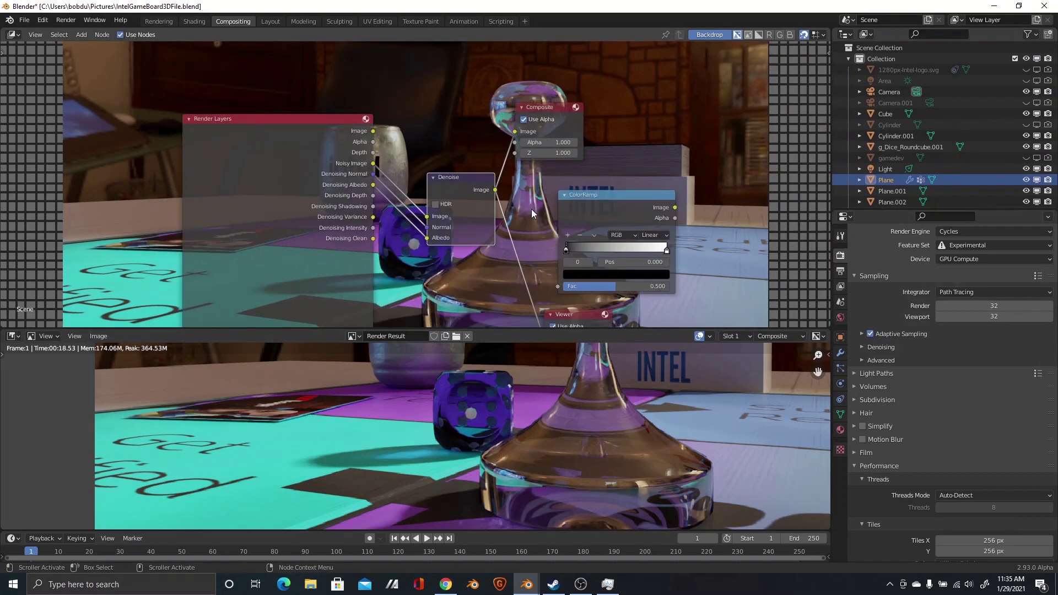
left_click_drag(458, 176, 439, 176)
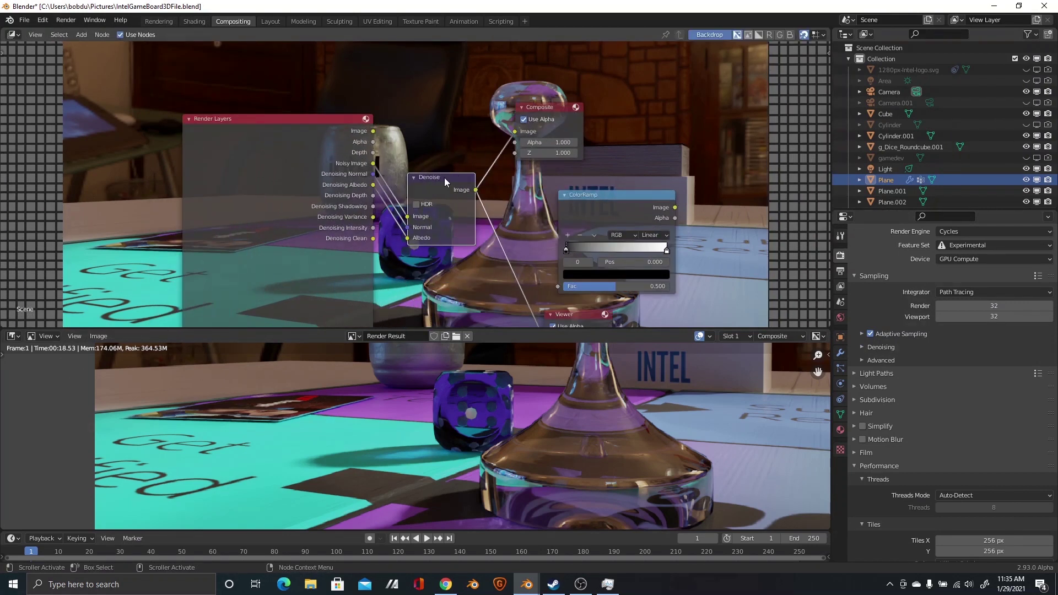
left_click_drag(260, 121, 240, 121)
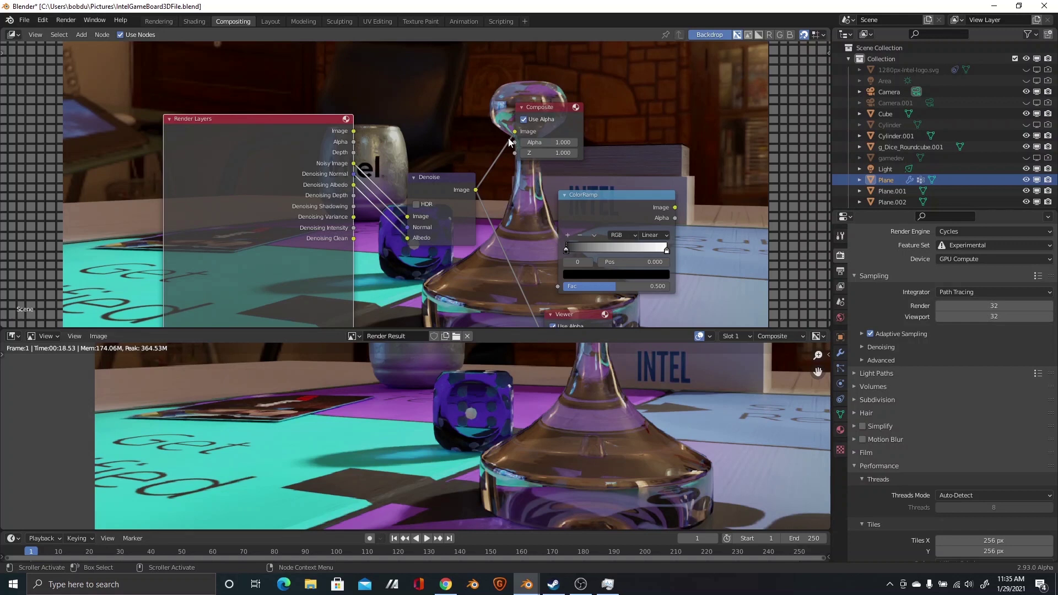
Connect the Render Layers Image output directly to the Composite node and inspect the undenoised render at the glass base
left_click_drag(354, 131, 514, 131)
scroll(632, 432, "up", 6)
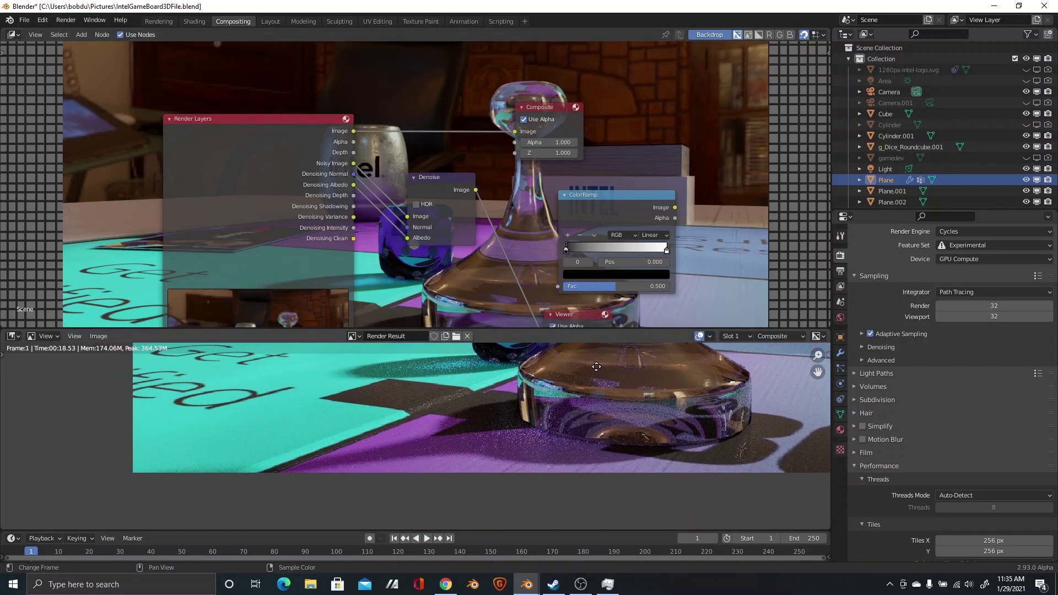
middle_click_drag(632, 432, 443, 452)
scroll(443, 452, "down", 5)
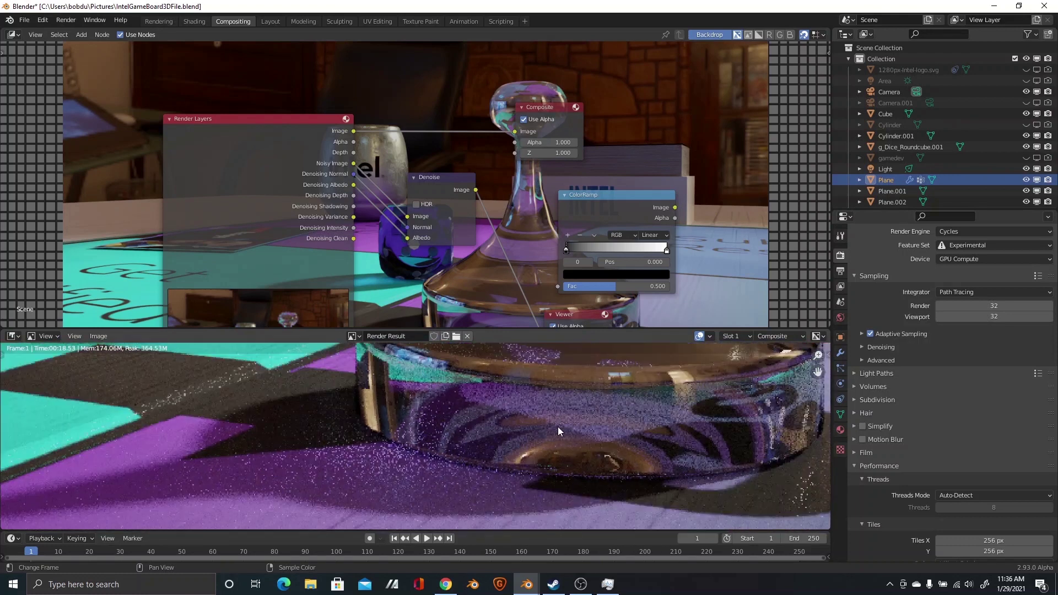
scroll(607, 438, "up", 2)
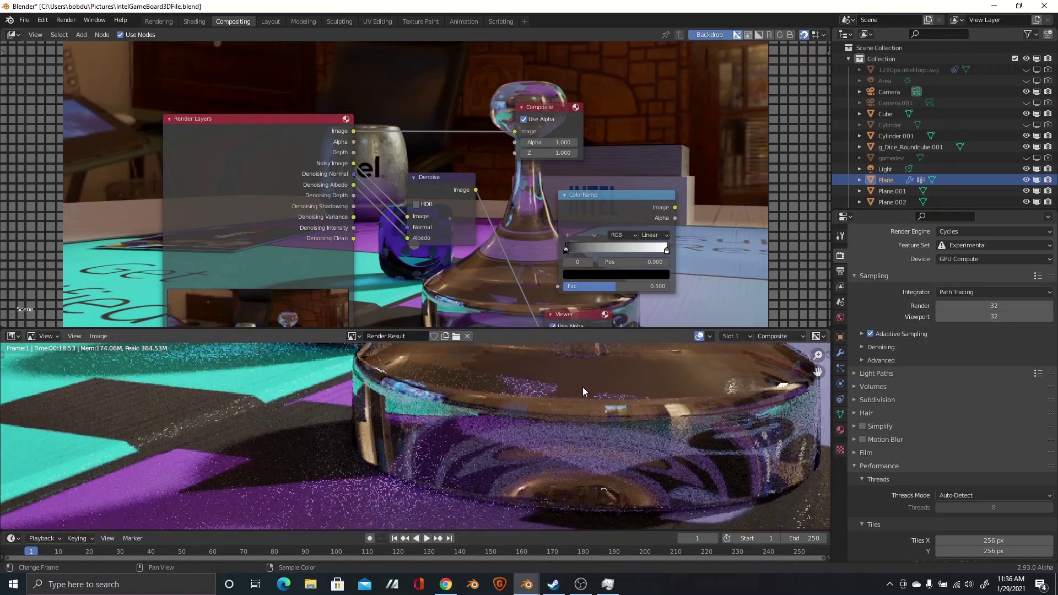
Reconnect the Denoise node's Image output to the Composite Image input and inspect the denoised render
left_click_drag(475, 190, 514, 131)
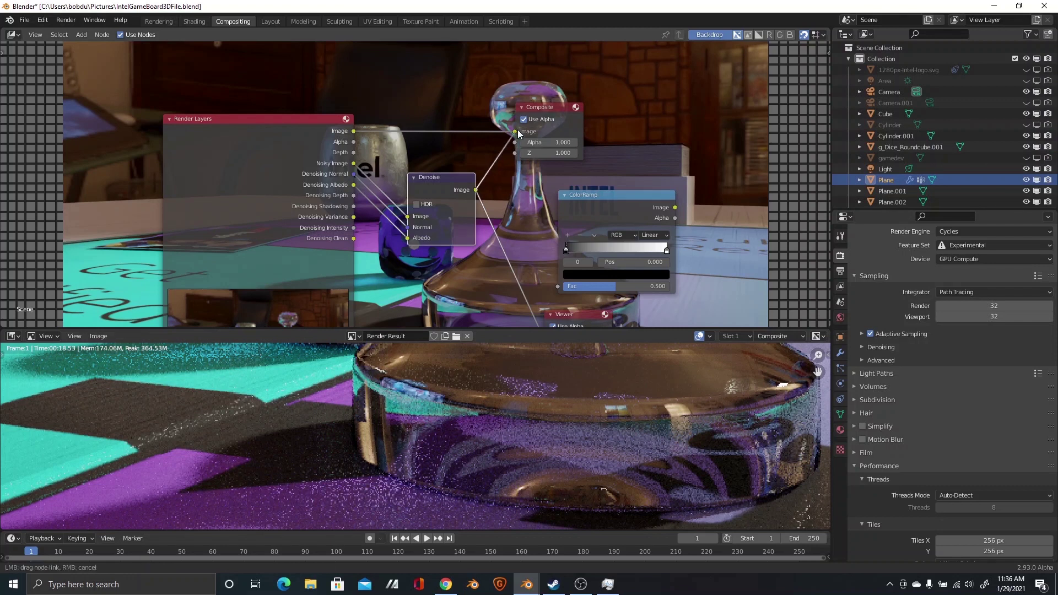
middle_click_drag(514, 397, 572, 448)
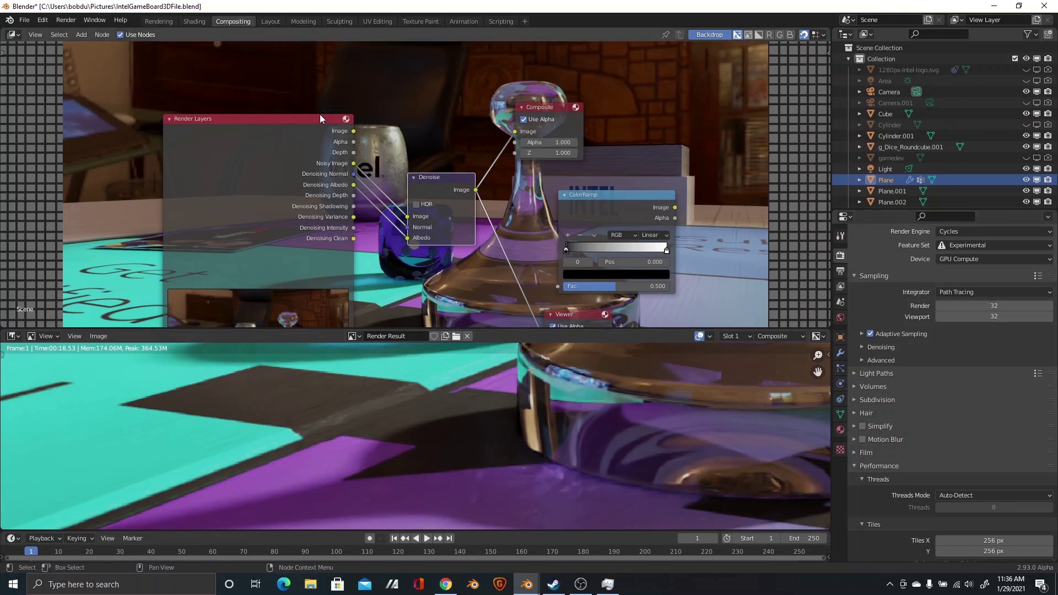
Return to the Shading workspace and view the glass piece and game board from a wider angle
left_click(195, 22)
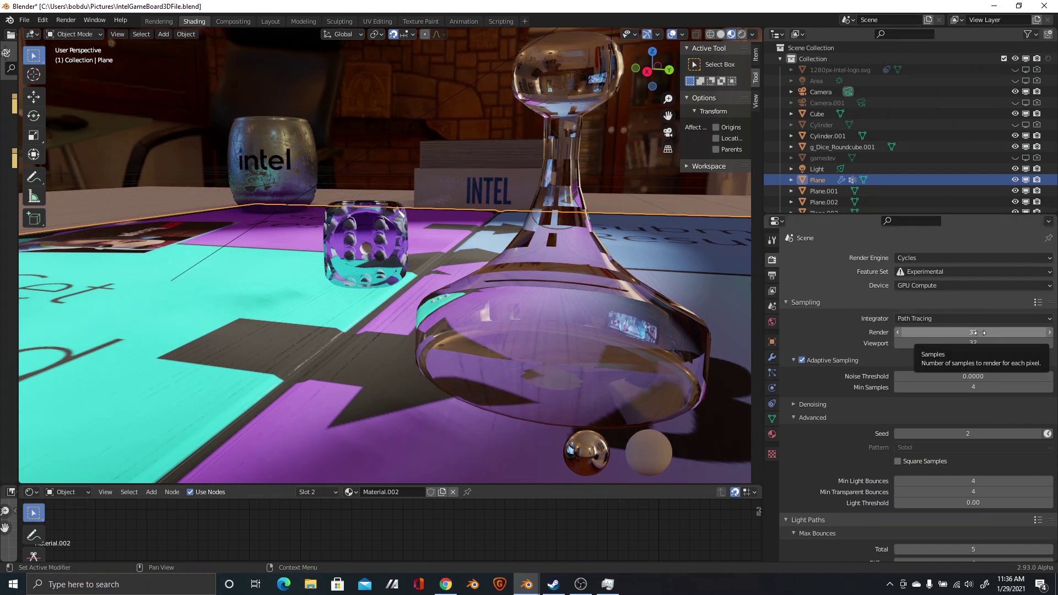
middle_click_drag(585, 282, 630, 270)
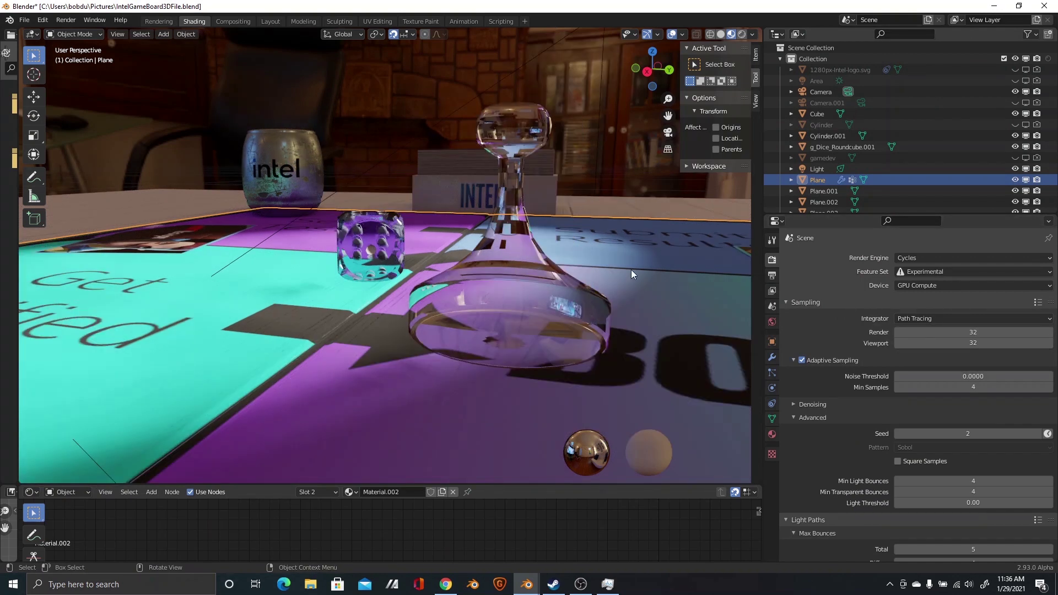
Review the Cycles sampling, light path bounce, clamping and caustics settings
scroll(998, 426, "down", 1)
scroll(998, 427, "down", 3)
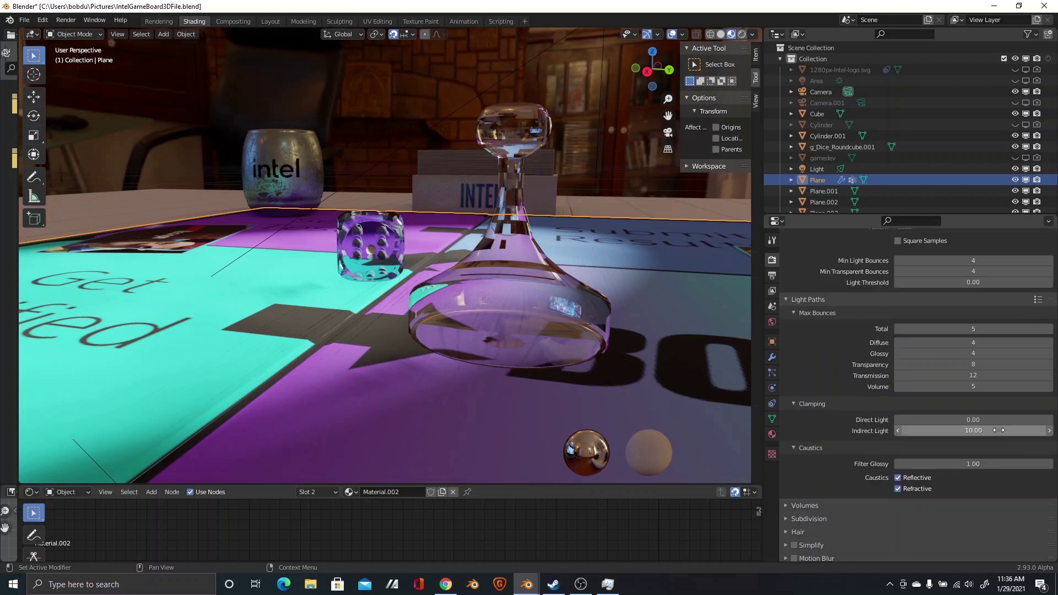
scroll(996, 435, "up", 4)
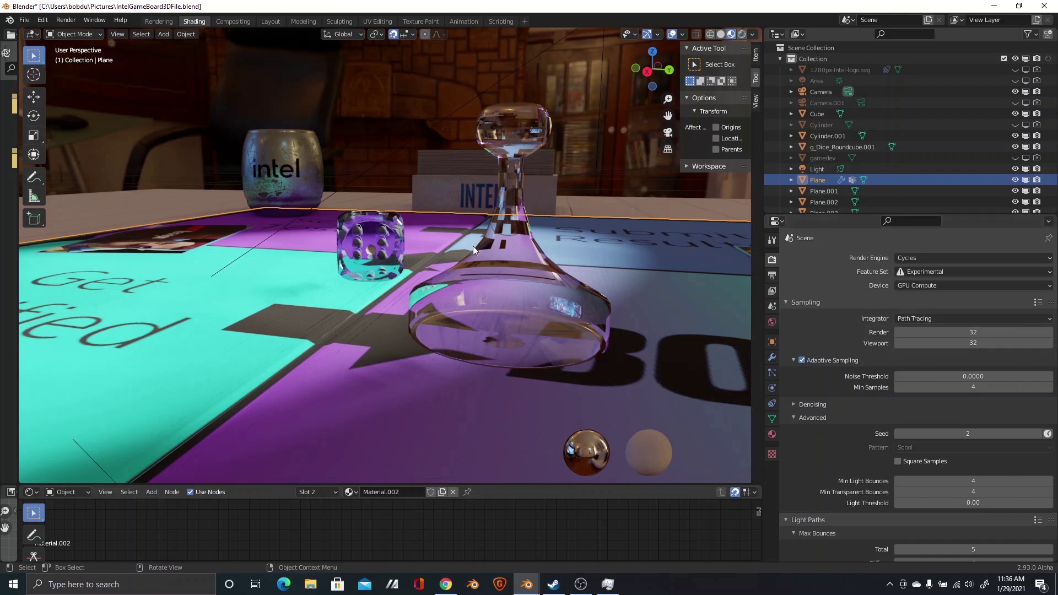
Orbit around the glass piece, dice and game board to examine the scene from low and high angles
middle_click_drag(446, 243, 338, 237)
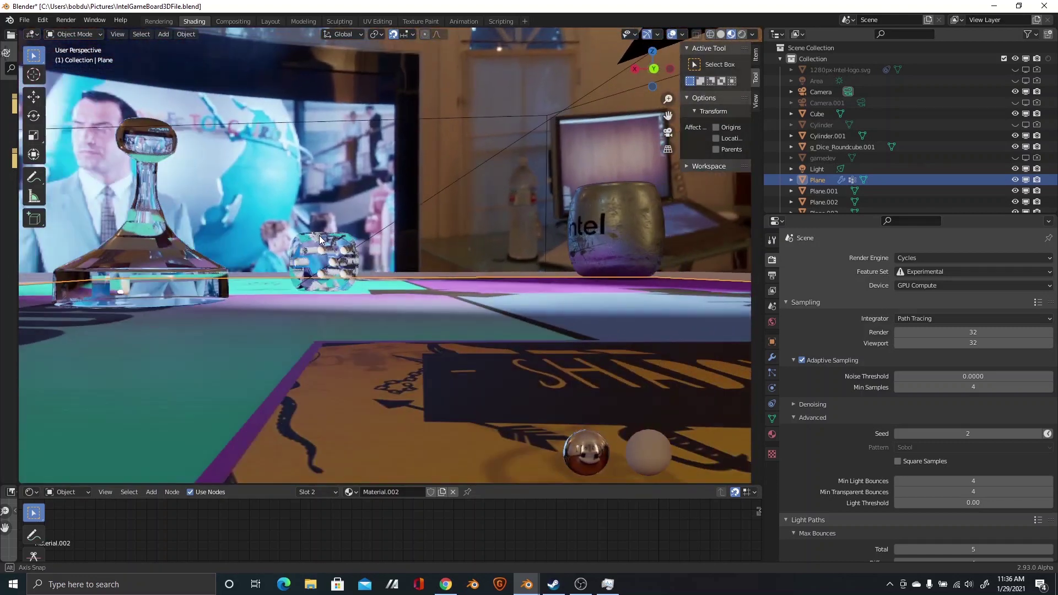
middle_click_drag(319, 236, 490, 246)
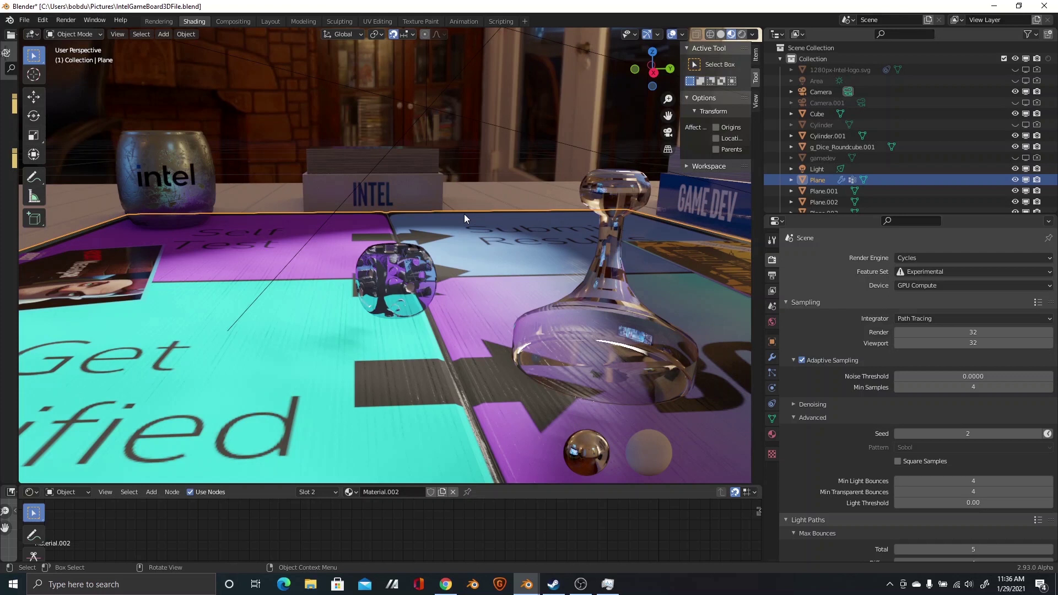
middle_click_drag(464, 214, 491, 321)
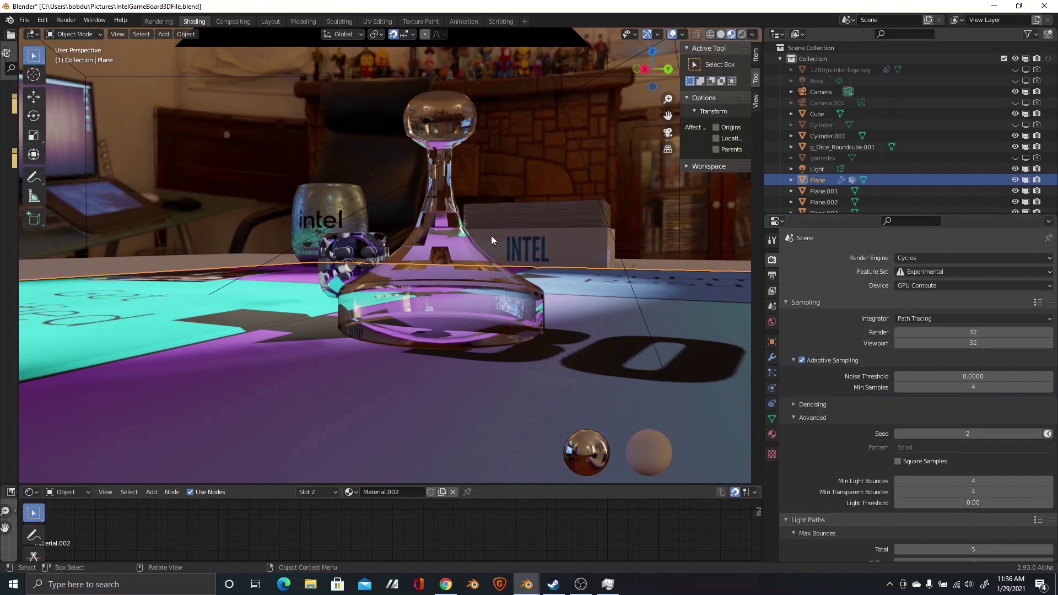
middle_click_drag(491, 235, 474, 214)
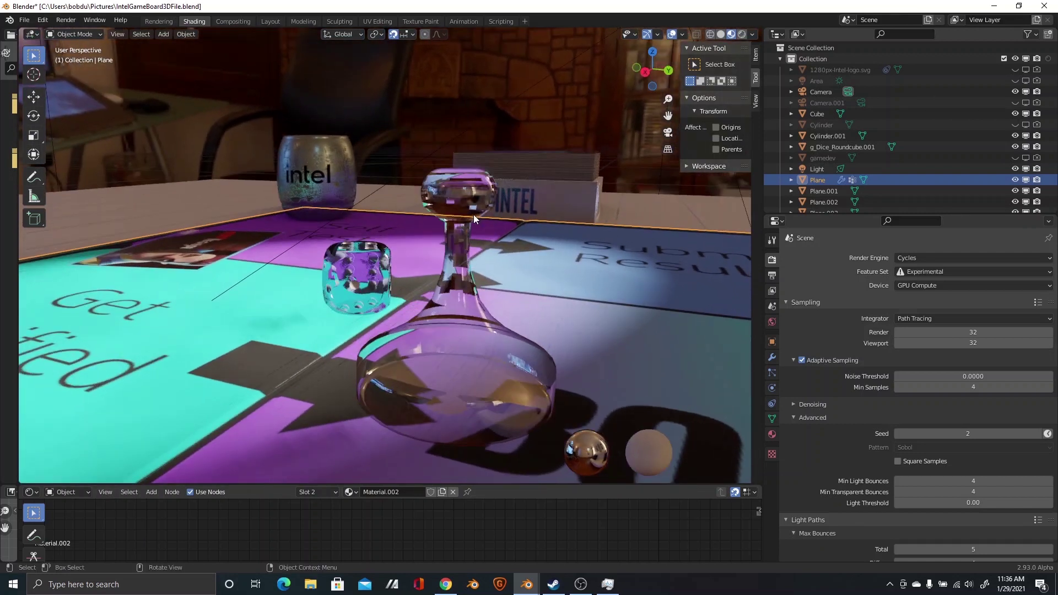
Examine the Film and Performance render settings, including the tile size and acceleration structure options
key("KP_0")
key("KP_0")
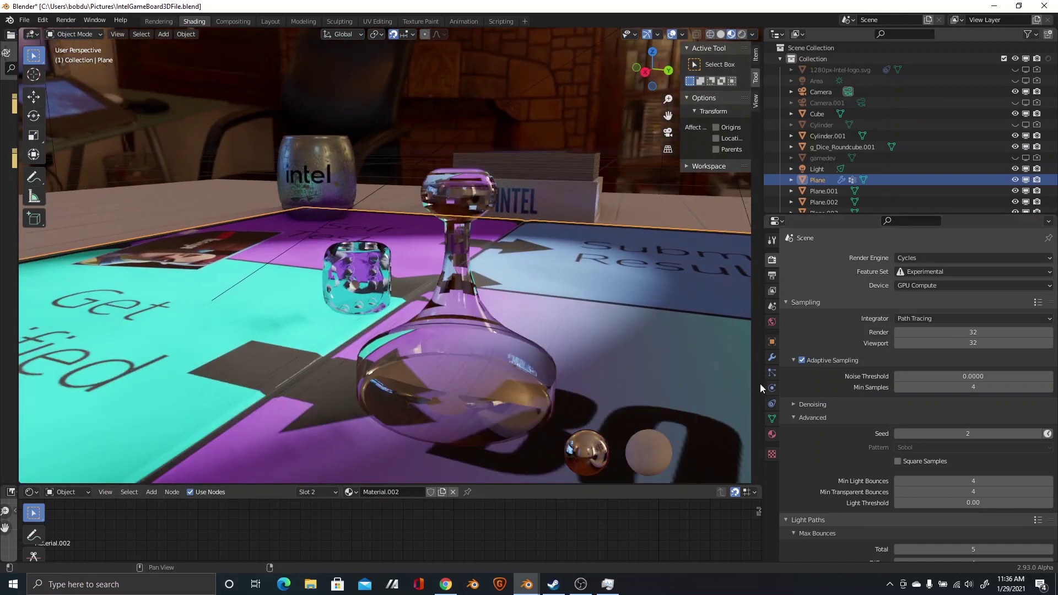
scroll(858, 430, "down", 15)
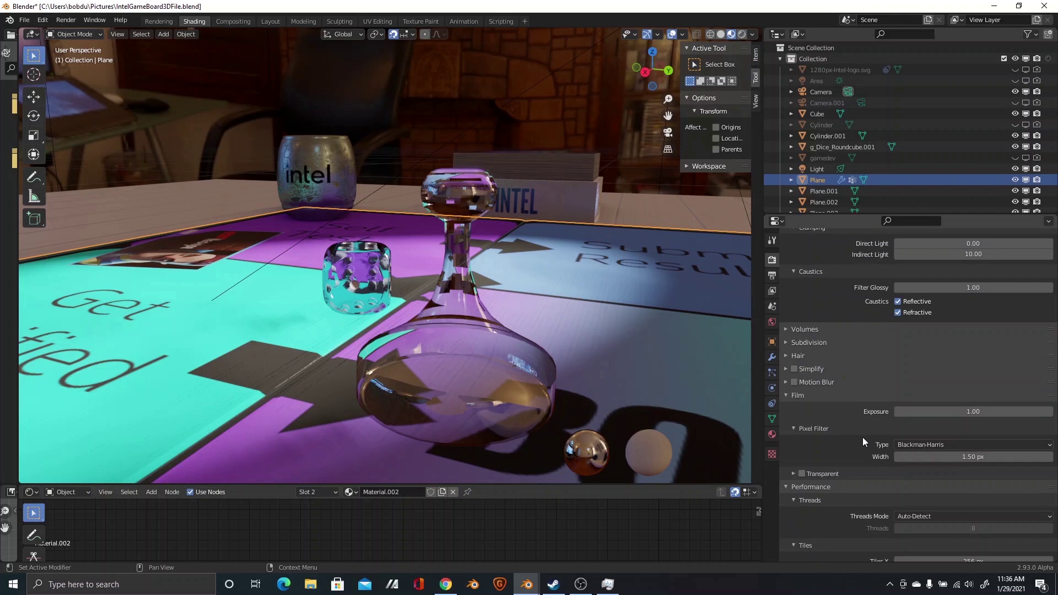
scroll(862, 438, "down", 10)
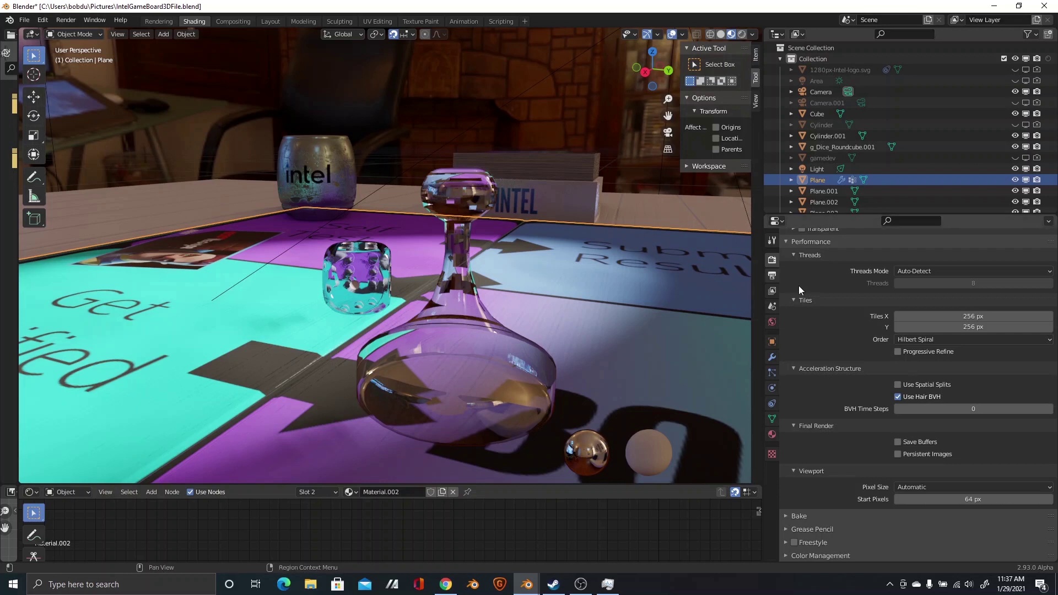
Disable Intel Iris Xe MAX Graphics among the OpenCL Cycles render devices in the system preferences and close the preferences
left_click(43, 22)
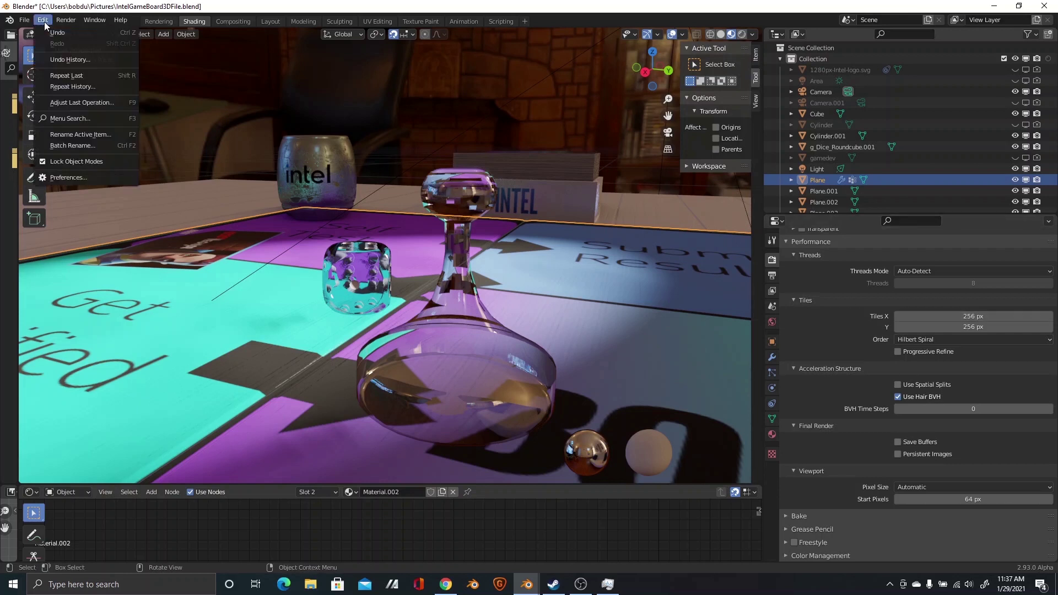
left_click(40, 23)
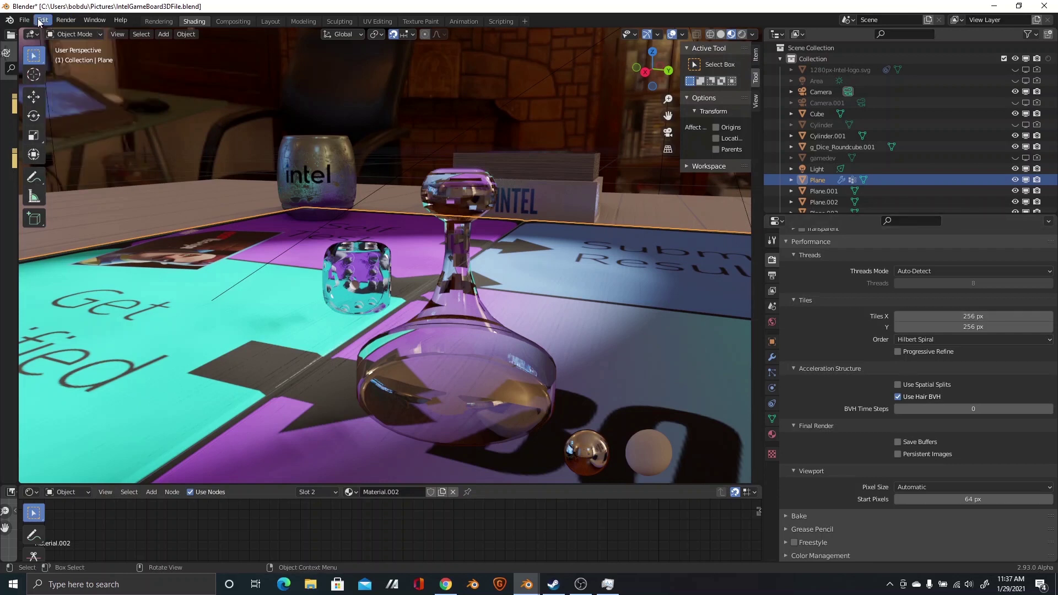
left_click(41, 23)
left_click(71, 184)
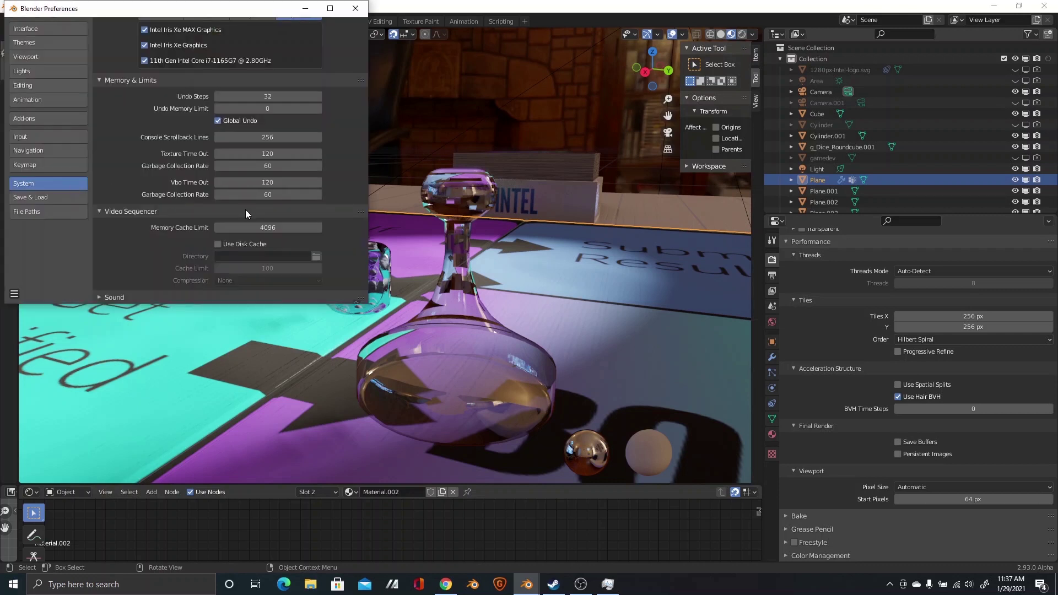
left_click_drag(217, 21, 357, 78)
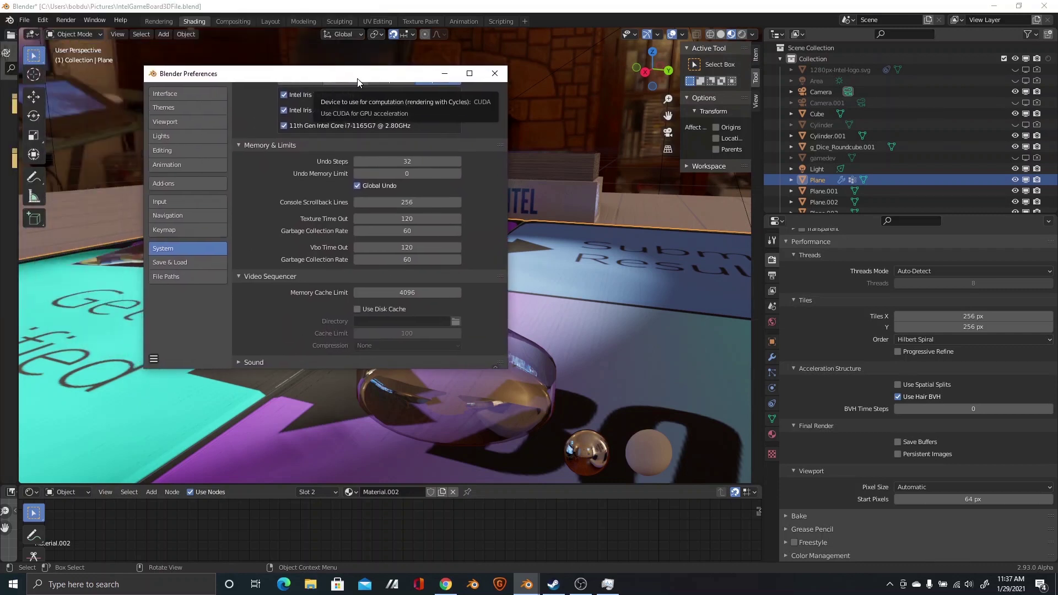
left_click(311, 95)
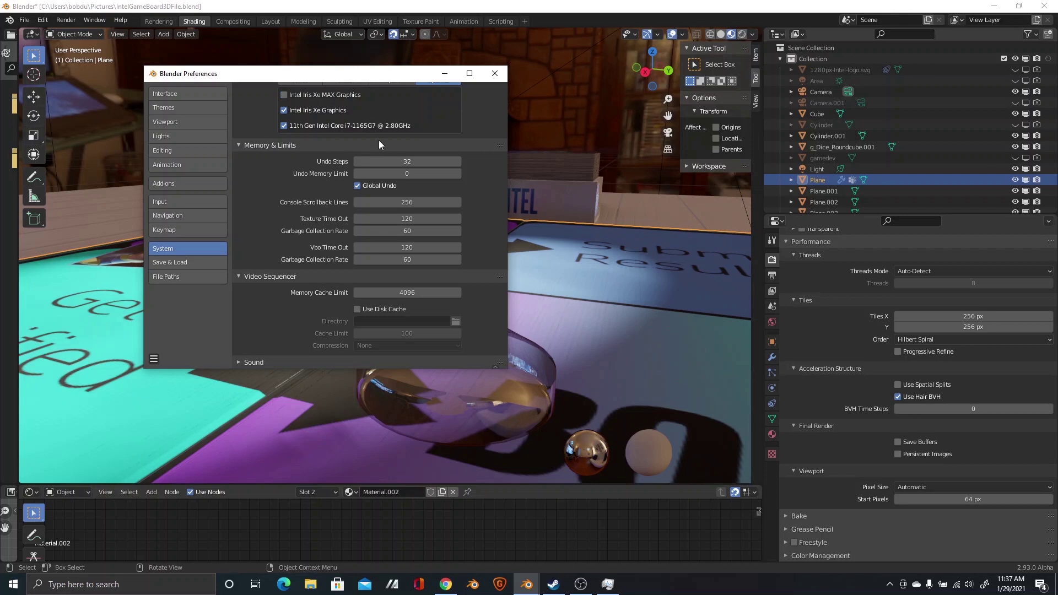
scroll(405, 111, "up", 2)
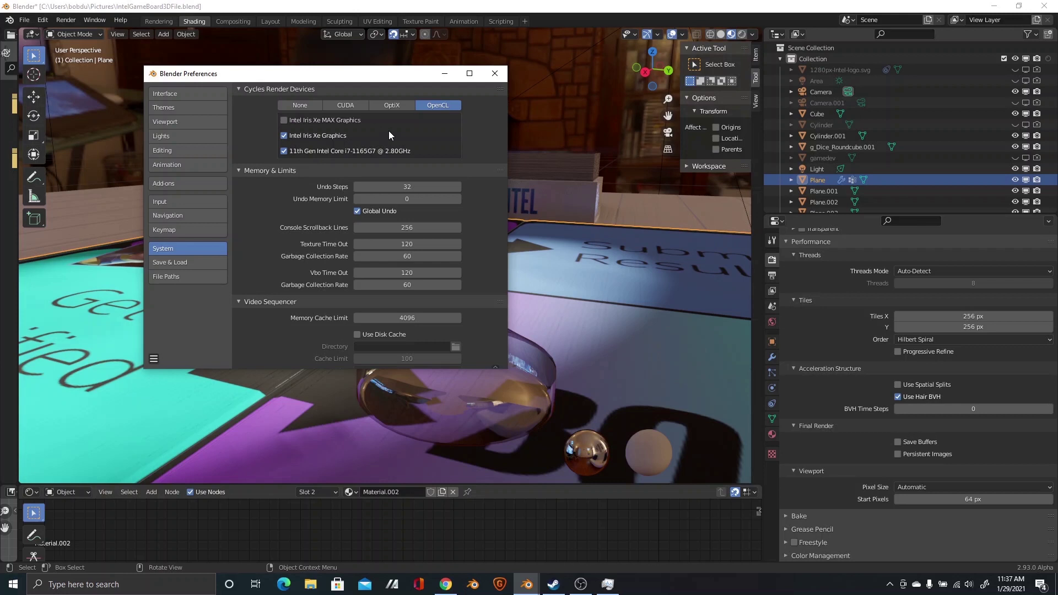
left_click(494, 73)
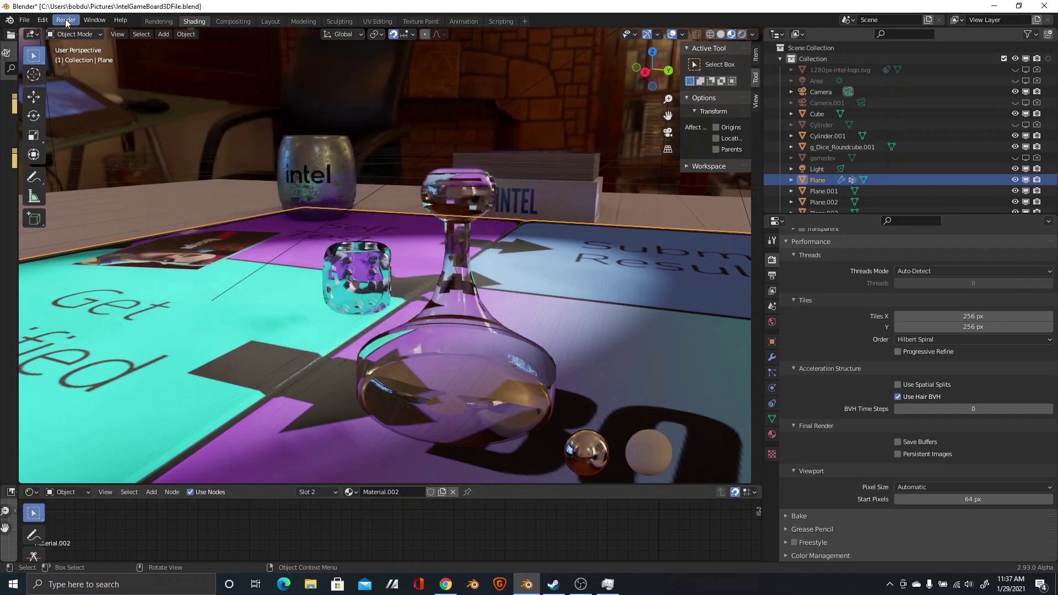
Render the image and switch to Task Manager to monitor the CPU, Intel Iris Xe and Iris Xe MAX activity
left_click(67, 20)
left_click(82, 35)
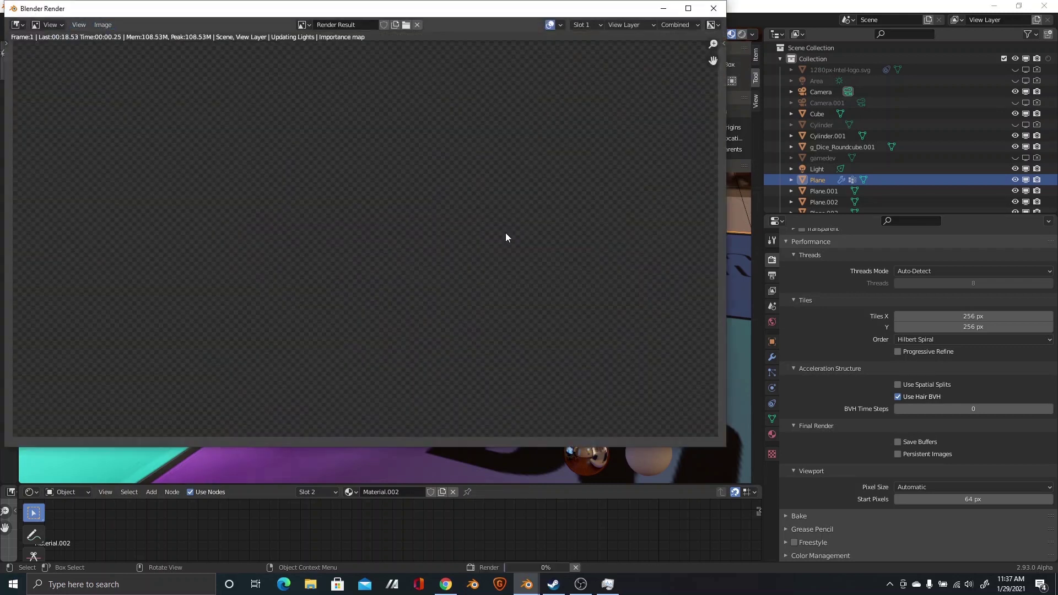
left_click(608, 587)
left_click(254, 81)
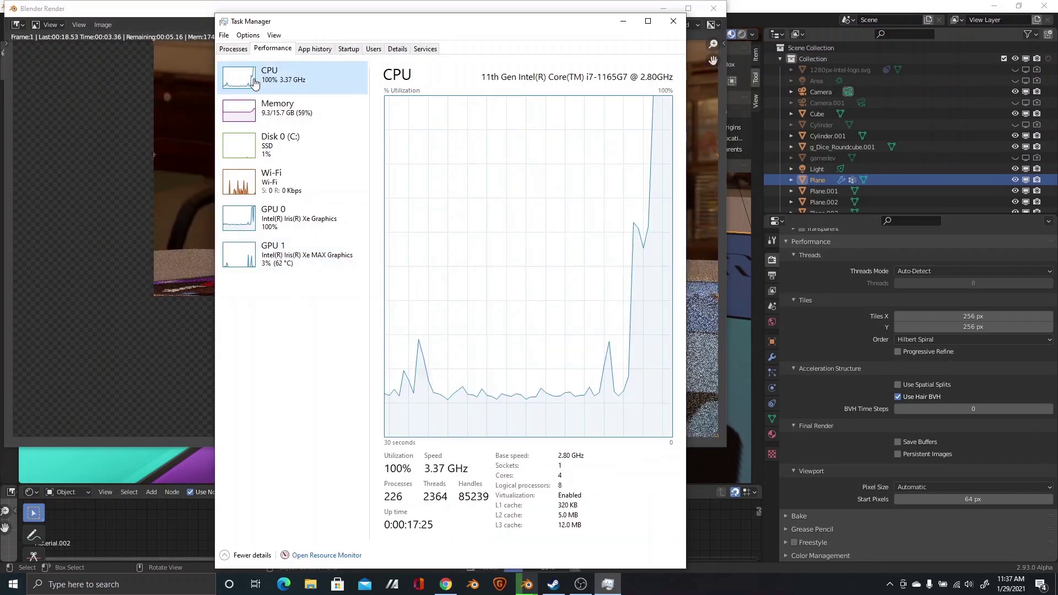
left_click(252, 221)
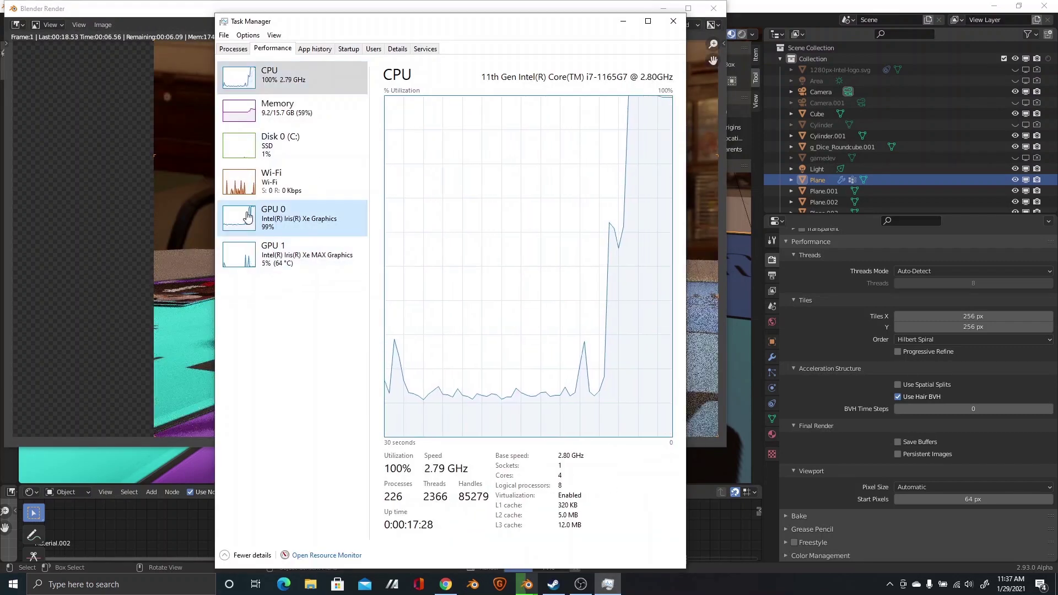
left_click(281, 262)
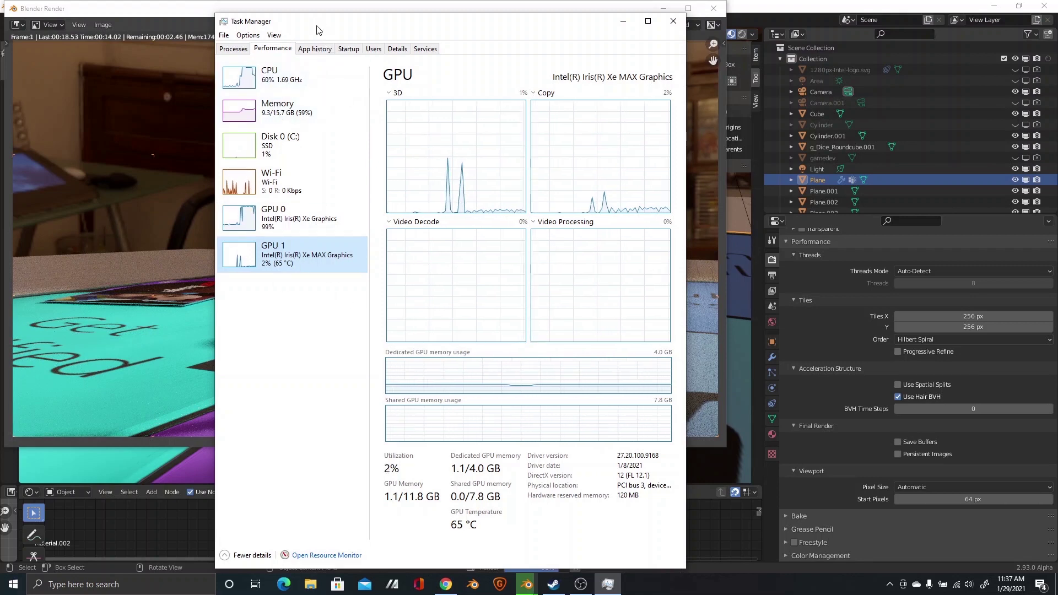
Return to the Blender render window and move it lower to show the finished render below the Task Manager graphs
left_click(126, 131)
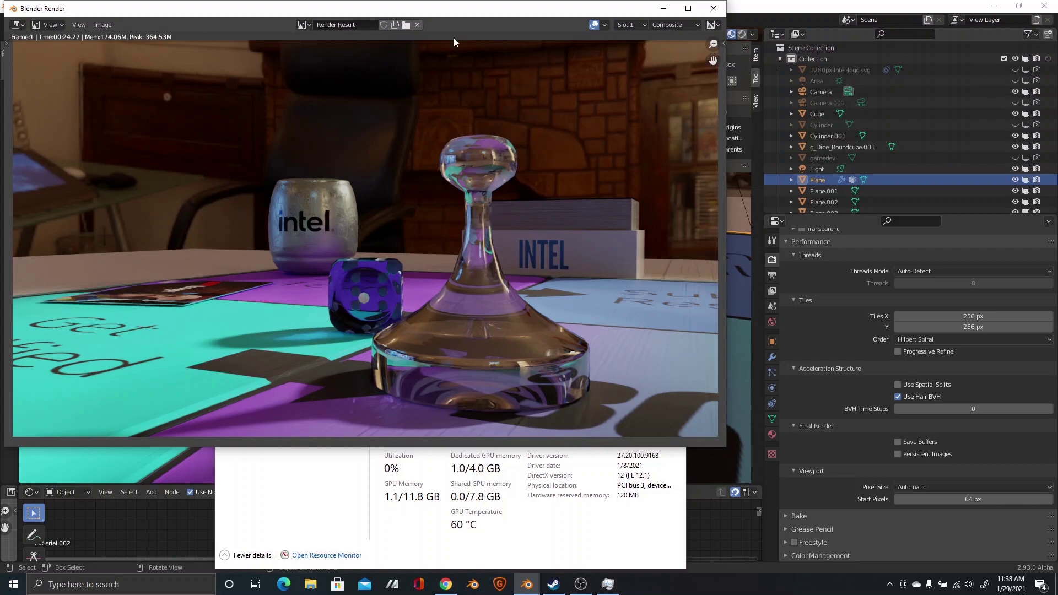
left_click_drag(436, 11, 501, 179)
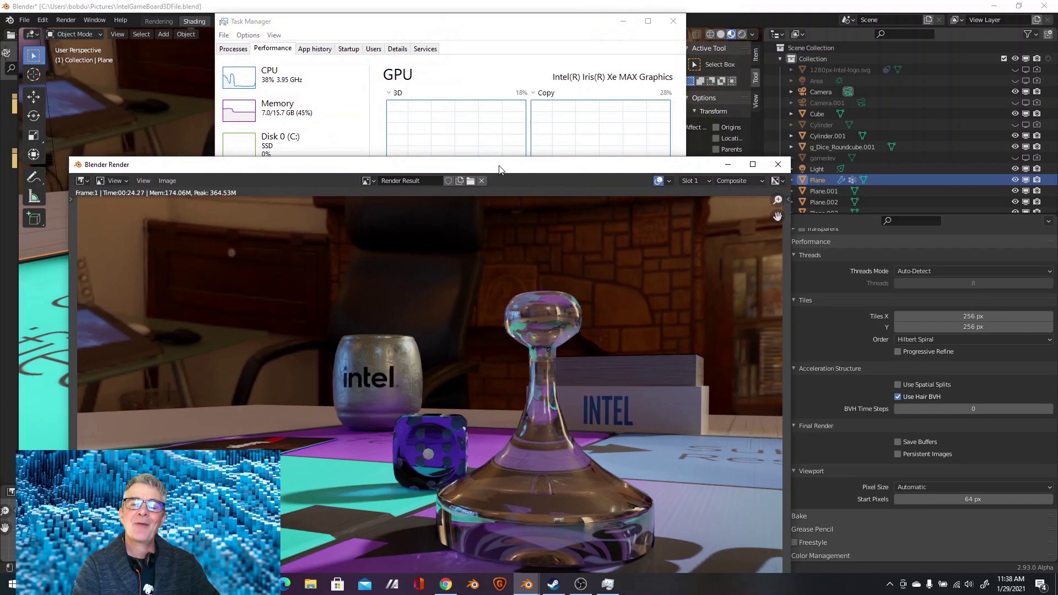